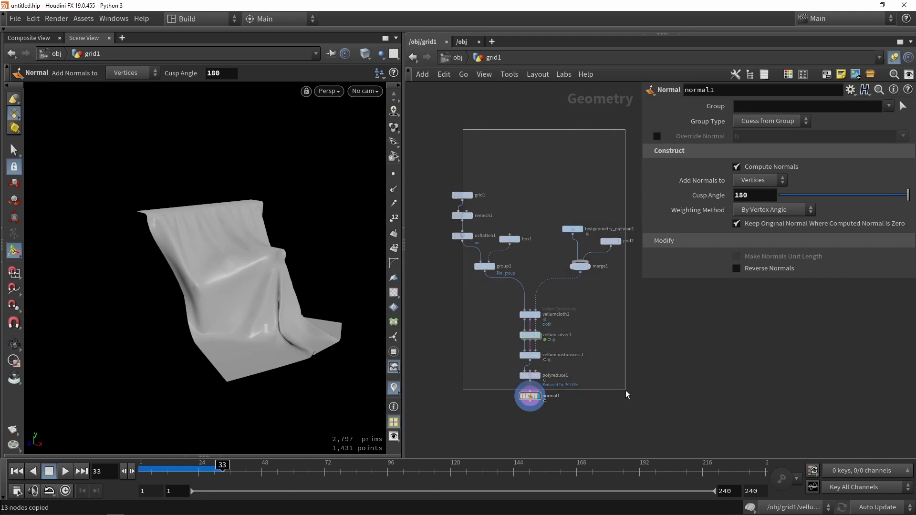
pyautogui.click(83, 18)
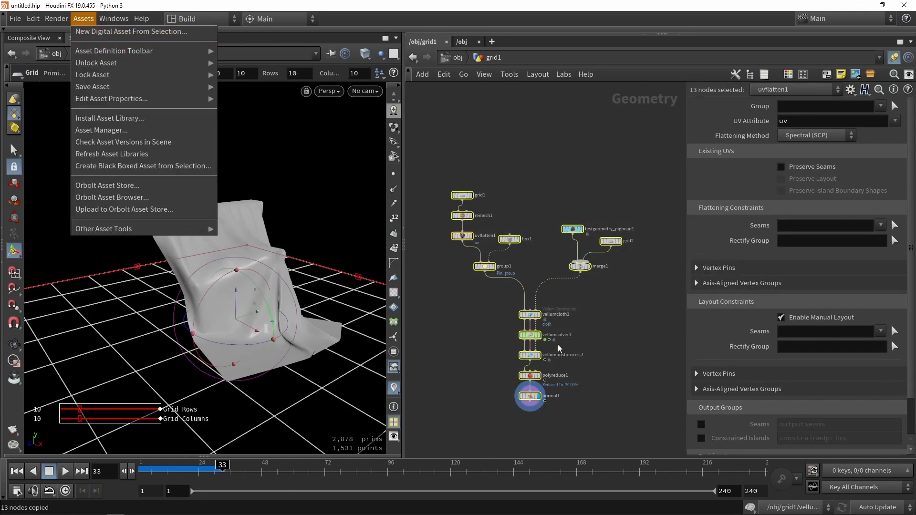
pyautogui.click(537, 168)
pyautogui.click(498, 148)
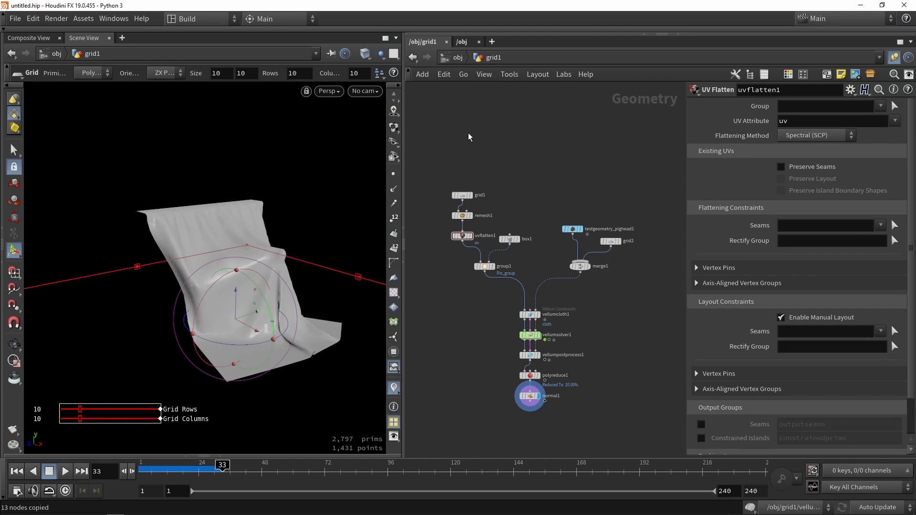
# - Move grid1, box1 and the pighead, grid2 and merge1 group up and away from the cloth processing nodes
pyautogui.moveTo(462, 202)
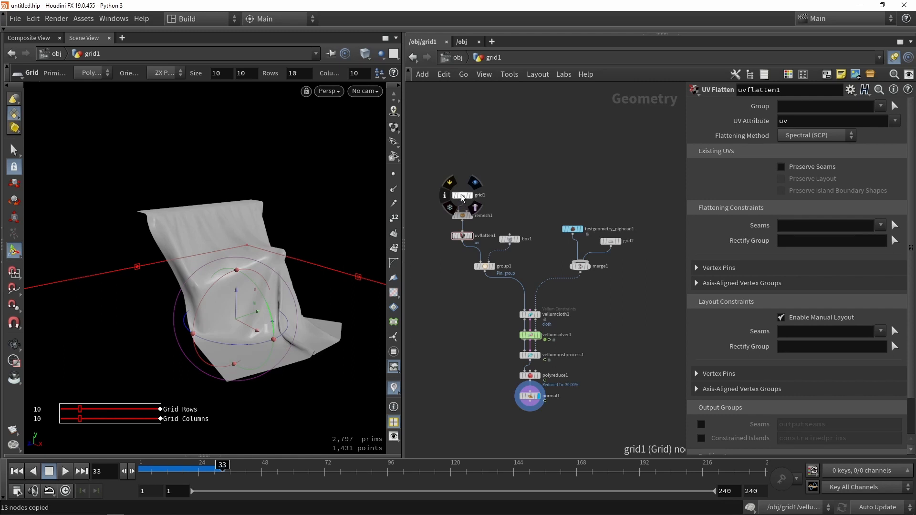
pyautogui.moveTo(462, 198); pyautogui.dragTo(463, 139)
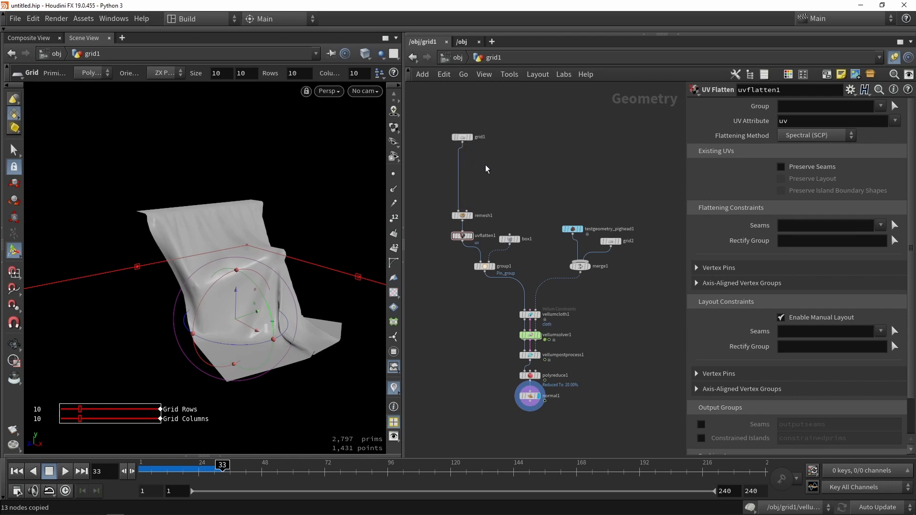
pyautogui.moveTo(511, 247)
pyautogui.moveTo(512, 245); pyautogui.dragTo(520, 143)
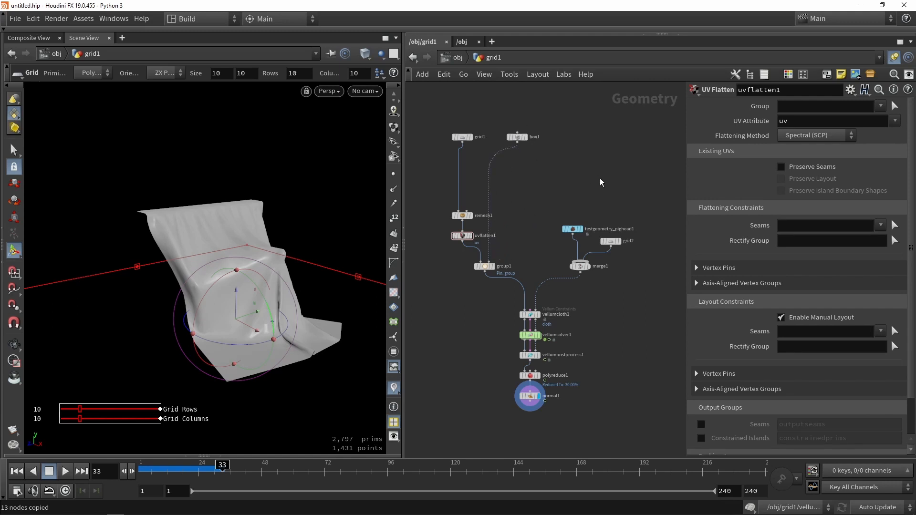
pyautogui.moveTo(638, 328); pyautogui.dragTo(570, 176)
pyautogui.moveTo(582, 226); pyautogui.dragTo(627, 155)
pyautogui.scroll(-1, 601, 189)
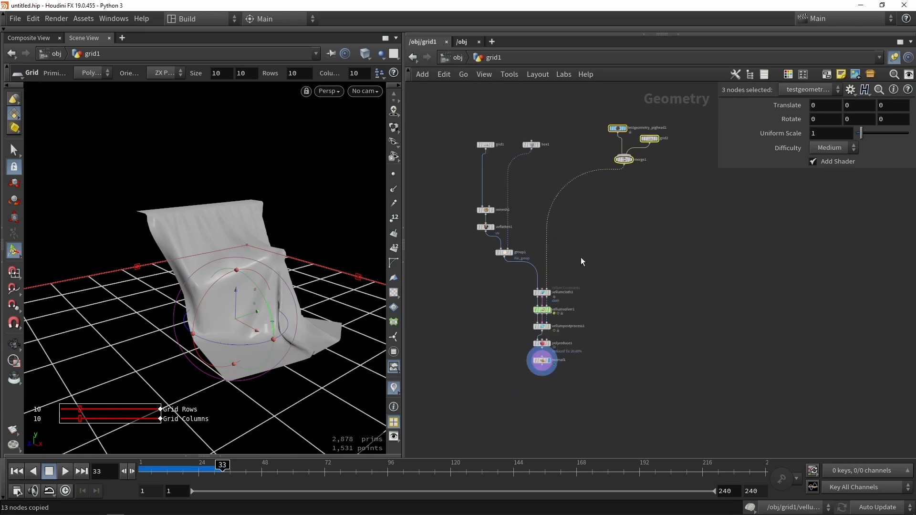
# - Collapse the eight processing nodes from remesh1 to normal1 into a subnetwork
pyautogui.moveTo(438, 191); pyautogui.dragTo(576, 386)
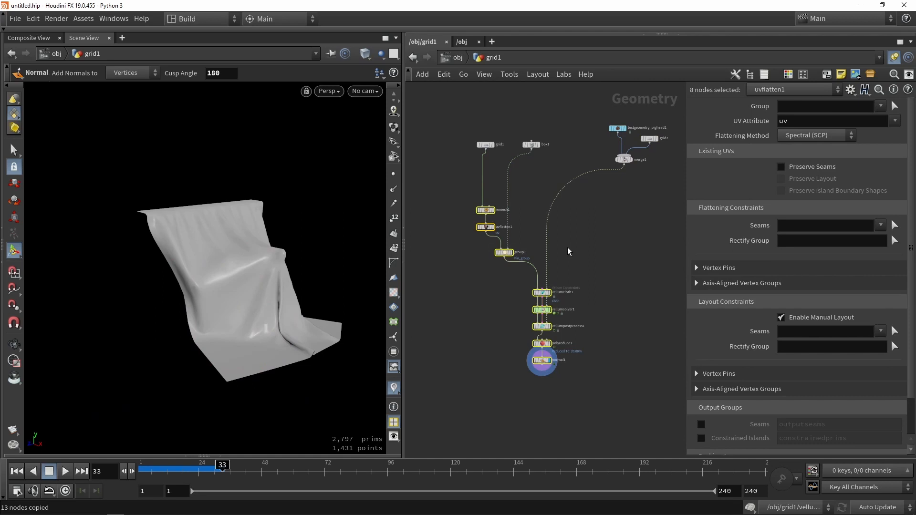
pyautogui.click(875, 76)
pyautogui.moveTo(540, 364); pyautogui.dragTo(532, 182)
pyautogui.scroll(2, 549, 177)
# - Return the timeline to frame 1 and place the subnetwork node below its three input branches
pyautogui.moveTo(439, 160); pyautogui.dragTo(562, 229)
pyautogui.click(167, 470)
pyautogui.moveTo(127, 470); pyautogui.dragTo(126, 471)
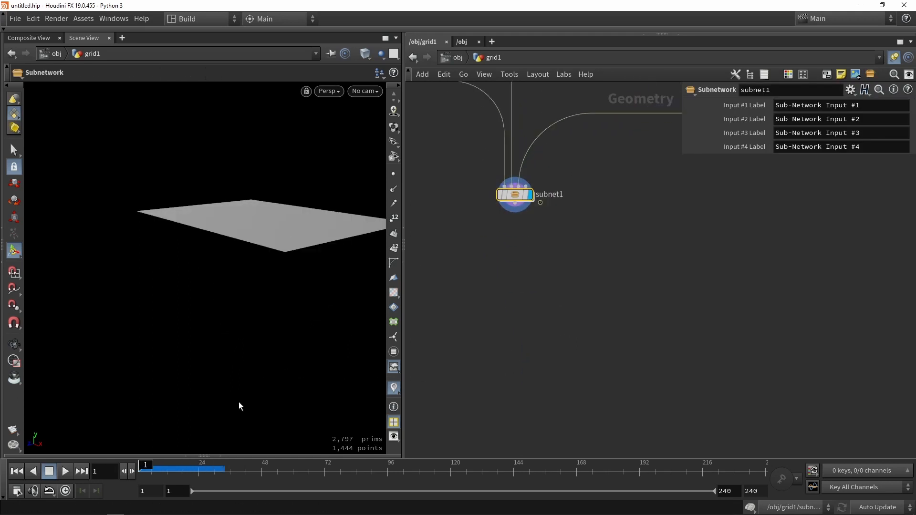
pyautogui.moveTo(516, 196); pyautogui.dragTo(500, 260)
pyautogui.moveTo(552, 215); pyautogui.dragTo(570, 311, button='middle')
pyautogui.scroll(-3, 574, 321)
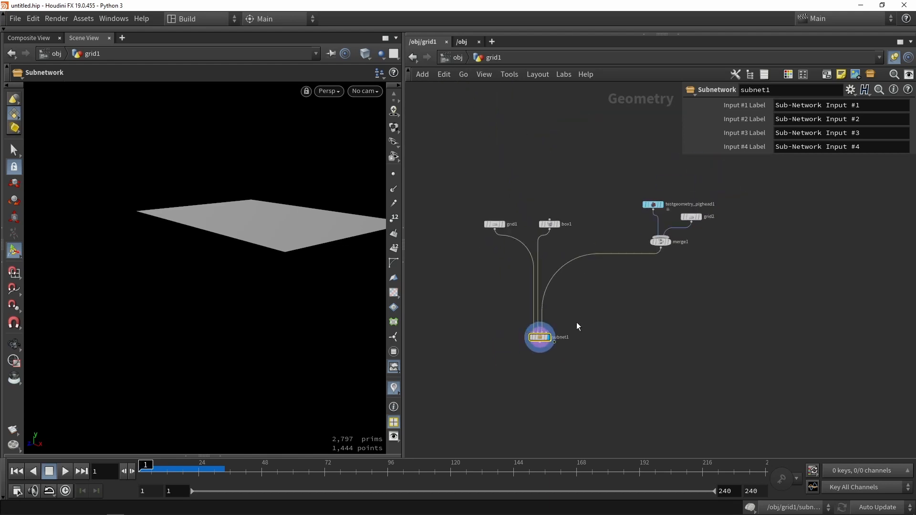
pyautogui.scroll(3, 546, 338)
# - Create a digital asset from the subnetwork with the operator name Tutorial_cloth_tool
pyautogui.rightClick(537, 337)
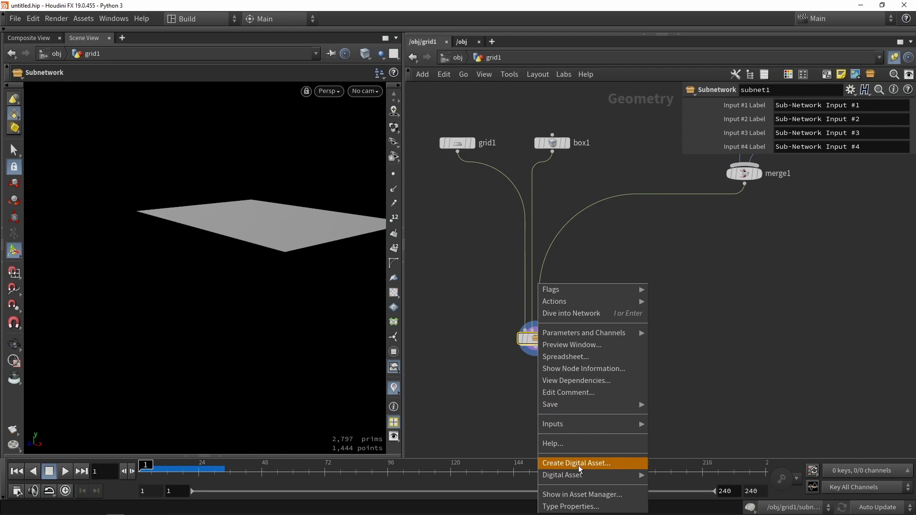
pyautogui.moveTo(576, 476)
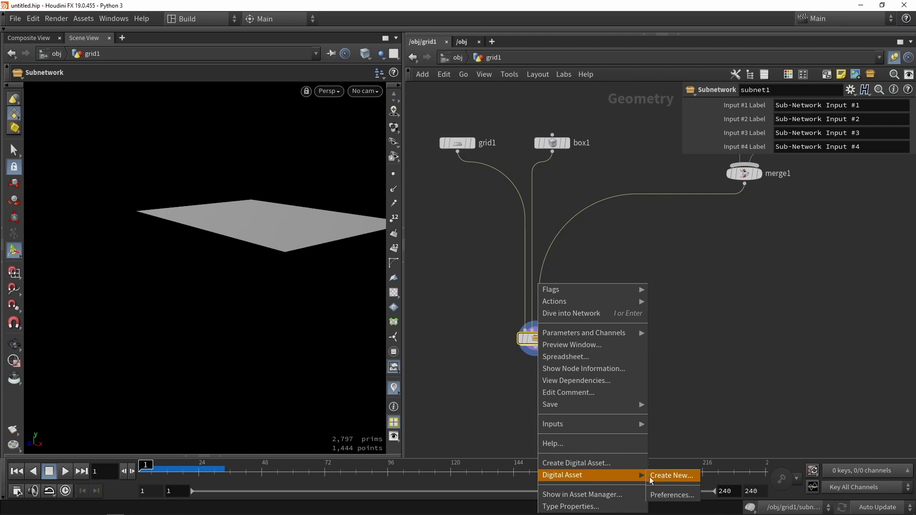
pyautogui.click(571, 464)
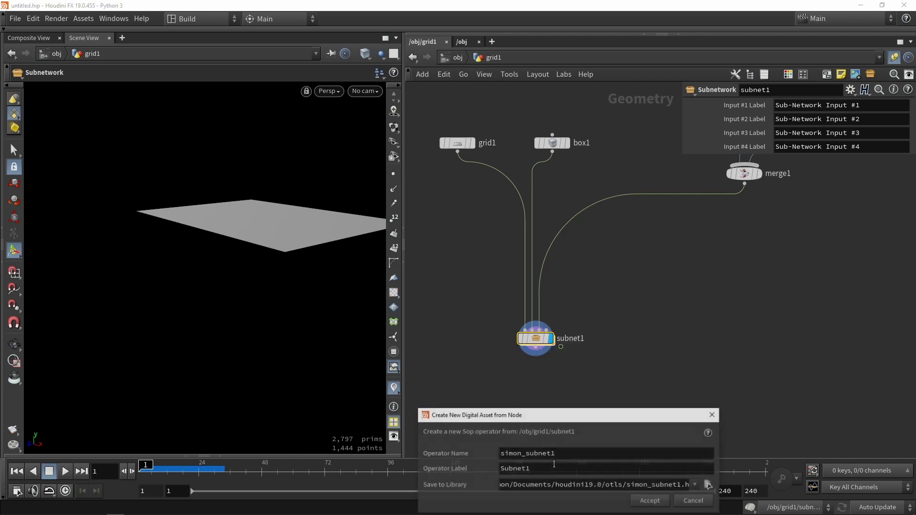
pyautogui.moveTo(568, 420); pyautogui.dragTo(443, 333)
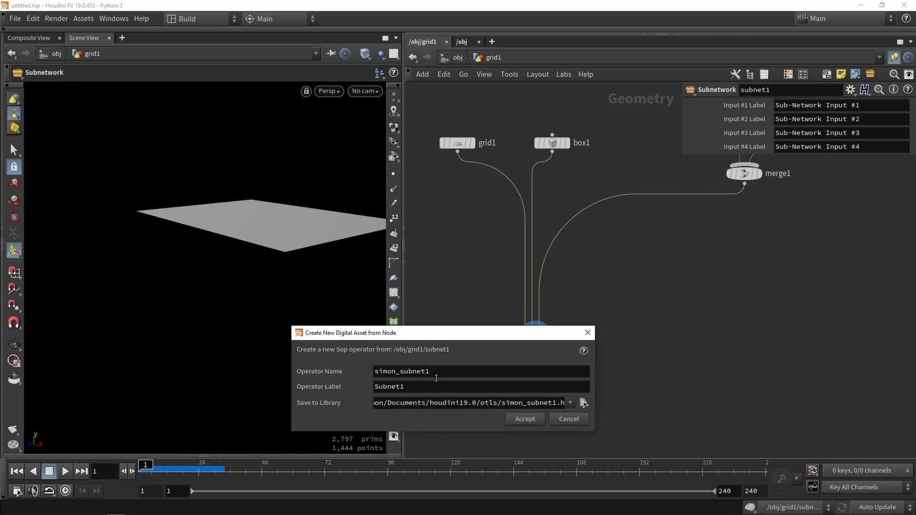
pyautogui.moveTo(436, 376); pyautogui.dragTo(342, 365)
pyautogui.write('Tutorial')
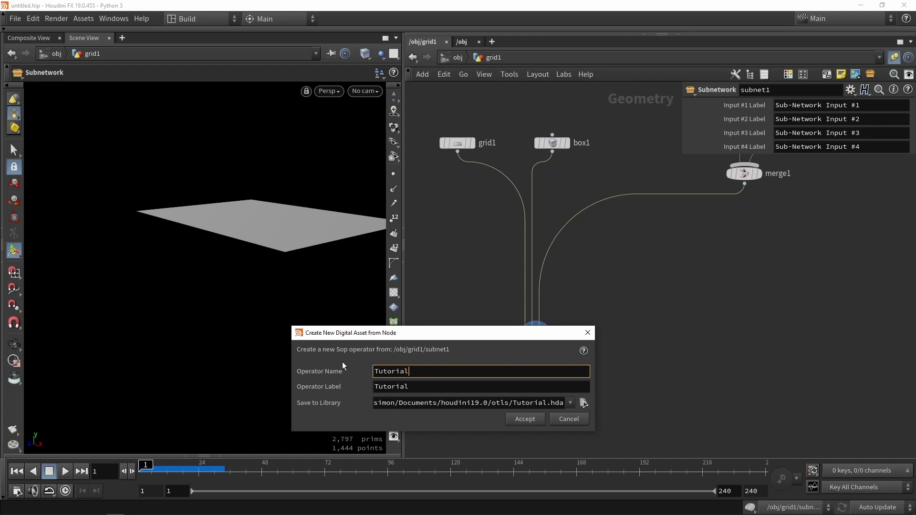
pyautogui.write('_cloth_tool')
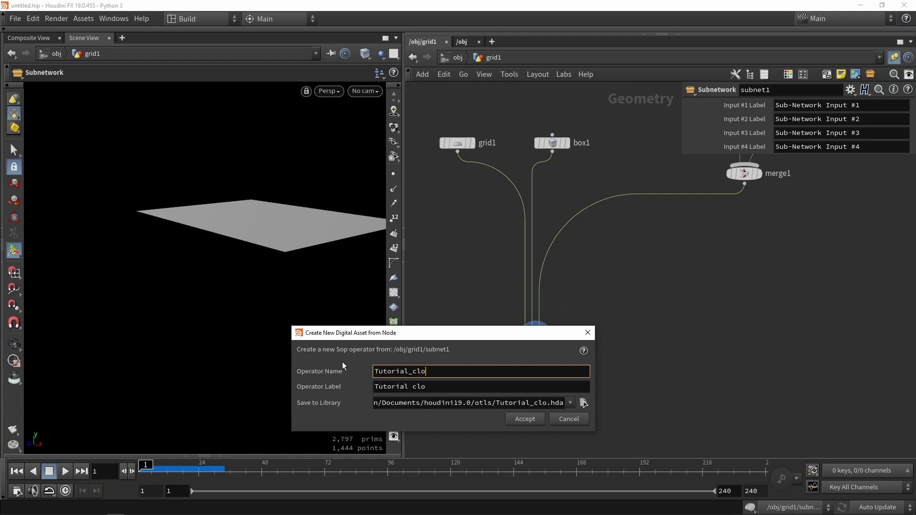
pyautogui.click(534, 421)
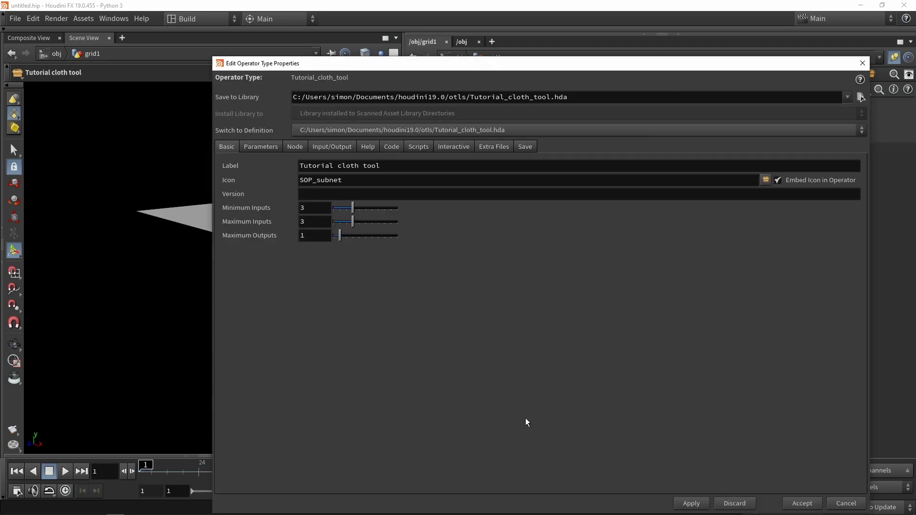
# - Set the asset's minimum inputs to 1 and accept the operator type properties
pyautogui.moveTo(536, 67); pyautogui.dragTo(485, 25)
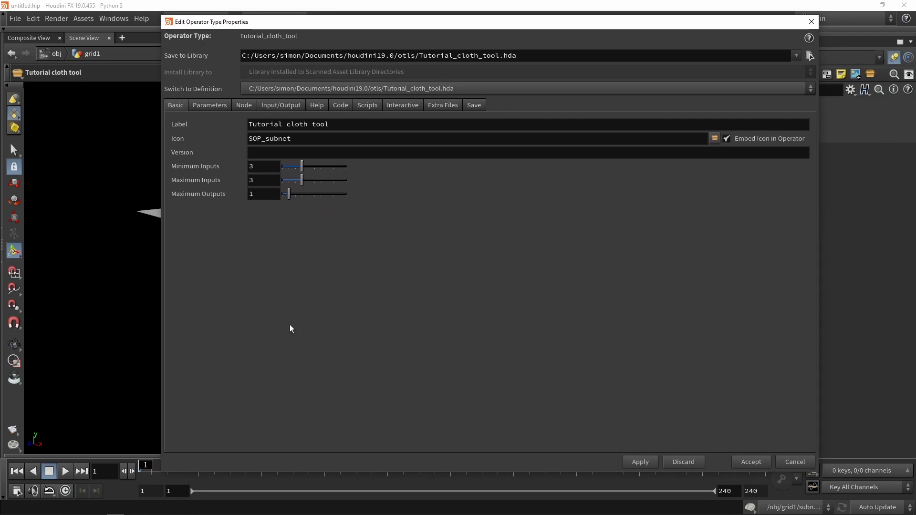
pyautogui.doubleClick(252, 180)
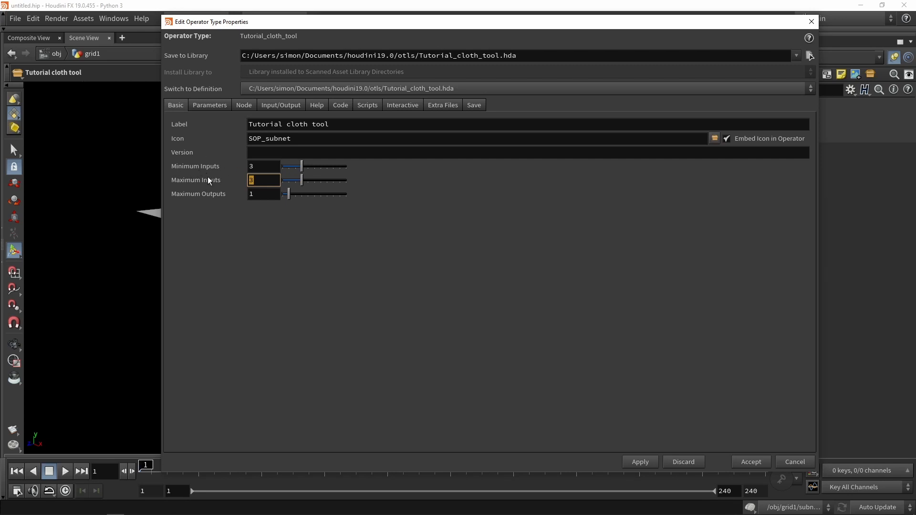
pyautogui.click(260, 167)
pyautogui.moveTo(302, 167); pyautogui.dragTo(290, 172)
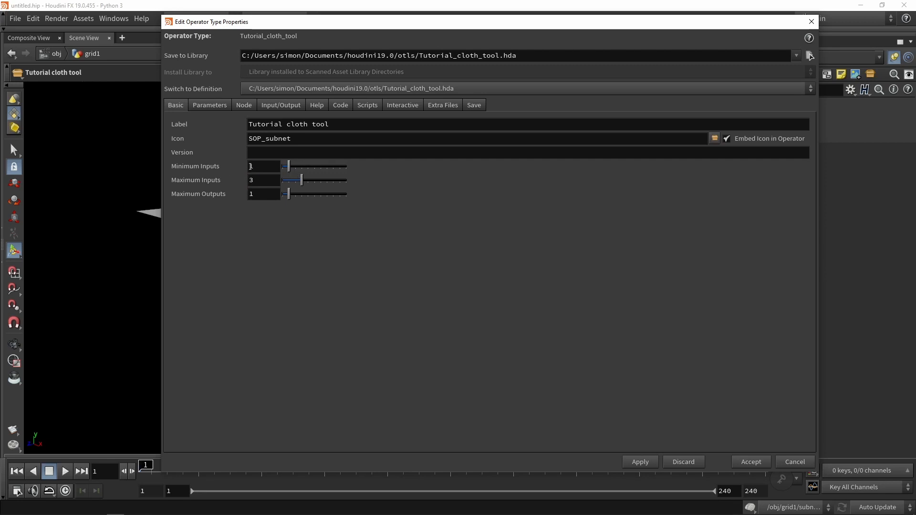
pyautogui.click(649, 458)
pyautogui.click(750, 462)
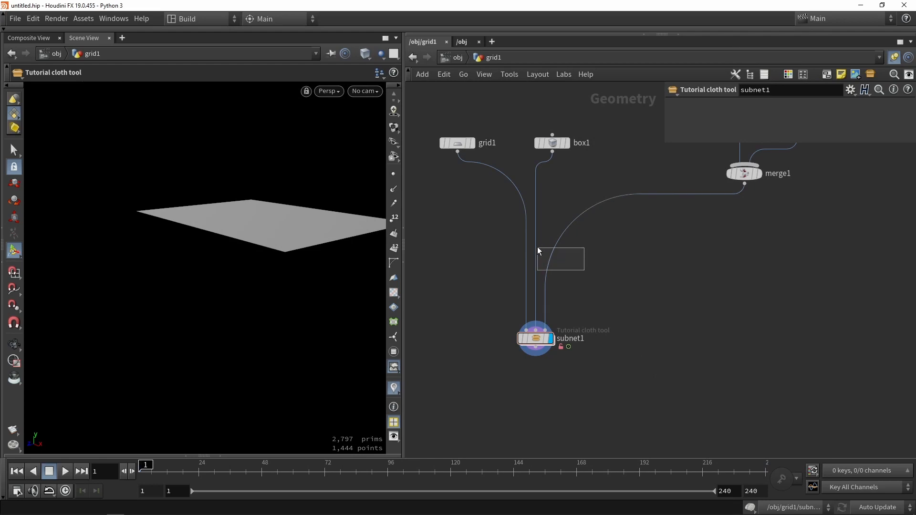
# - Disconnect box1, merge1 and grid1 from the cloth tool asset, with grid1 moved lower in the network
pyautogui.moveTo(537, 247); pyautogui.dragTo(539, 248)
pyautogui.press('Delete')
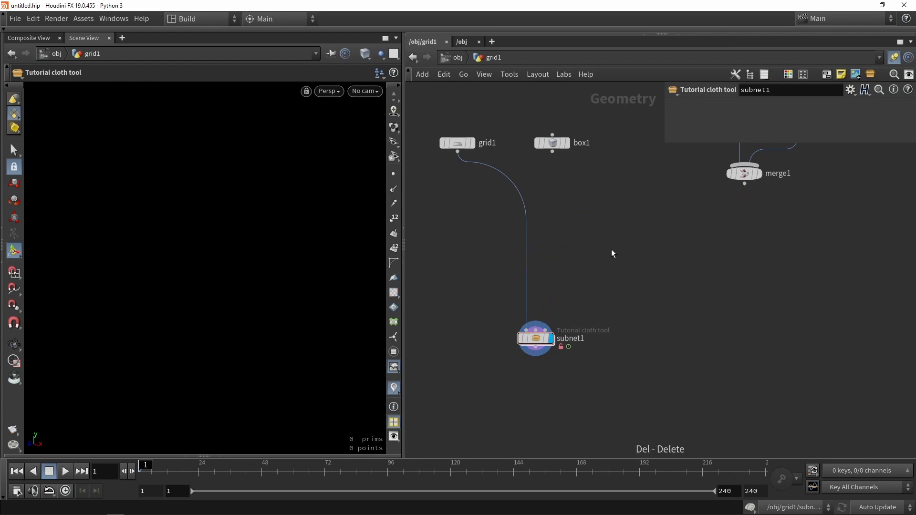
pyautogui.press('h')
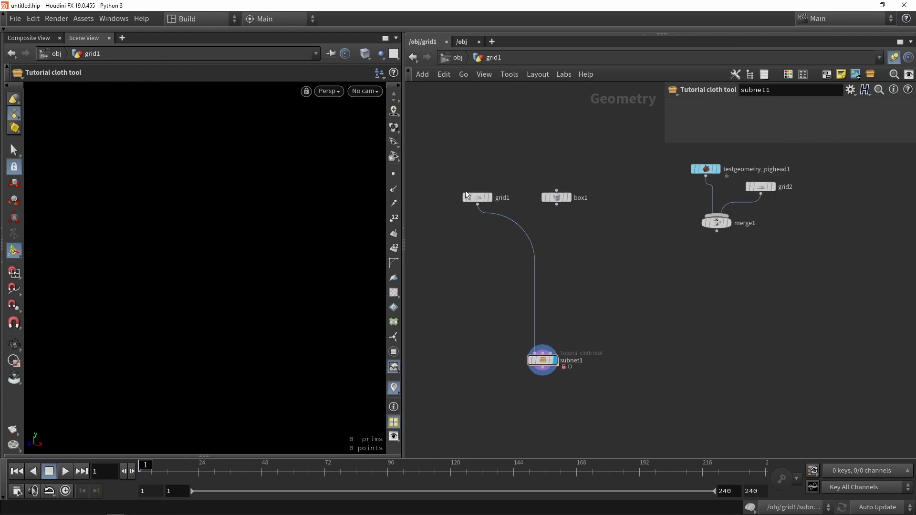
pyautogui.moveTo(473, 201); pyautogui.dragTo(476, 276)
pyautogui.moveTo(515, 320); pyautogui.dragTo(563, 319)
pyautogui.press('Delete')
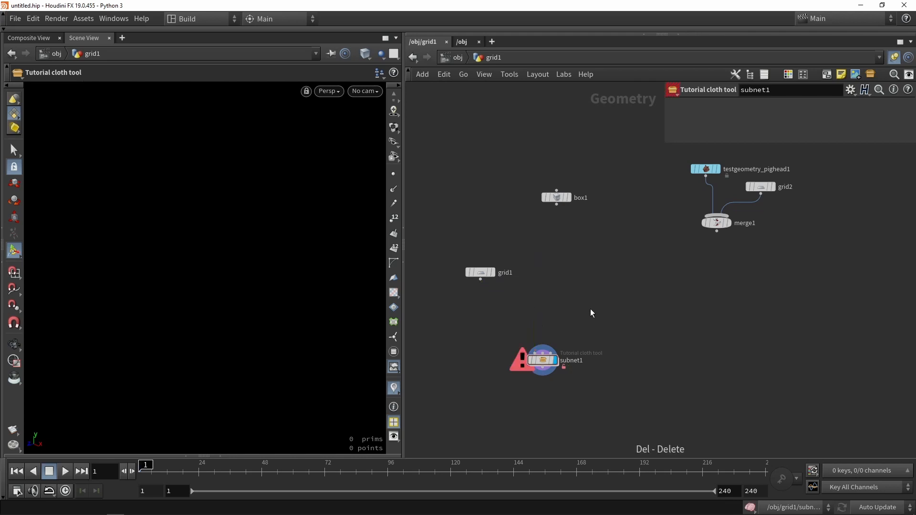
# - Connect grid1 to the asset's first input and play the timeline briefly to test it with one input
pyautogui.scroll(3, 558, 296)
pyautogui.moveTo(446, 281); pyautogui.dragTo(524, 387)
pyautogui.click(537, 405)
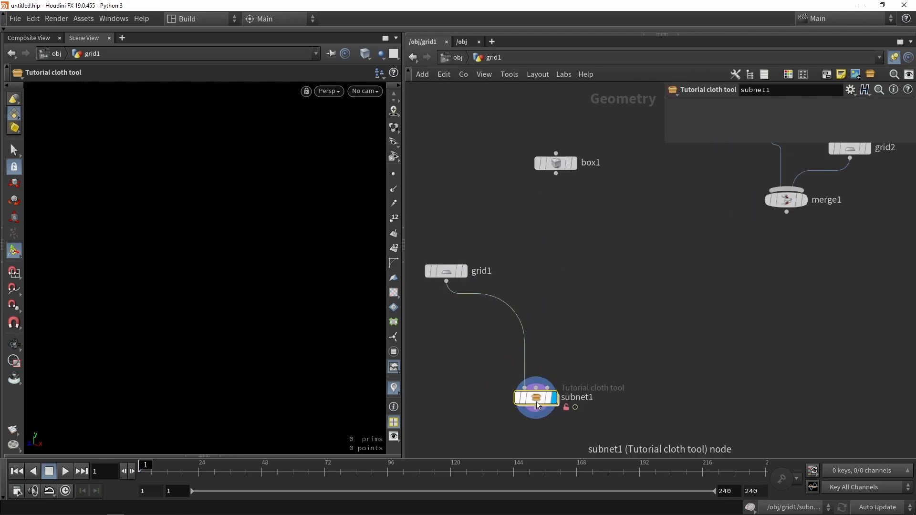
pyautogui.click(65, 471)
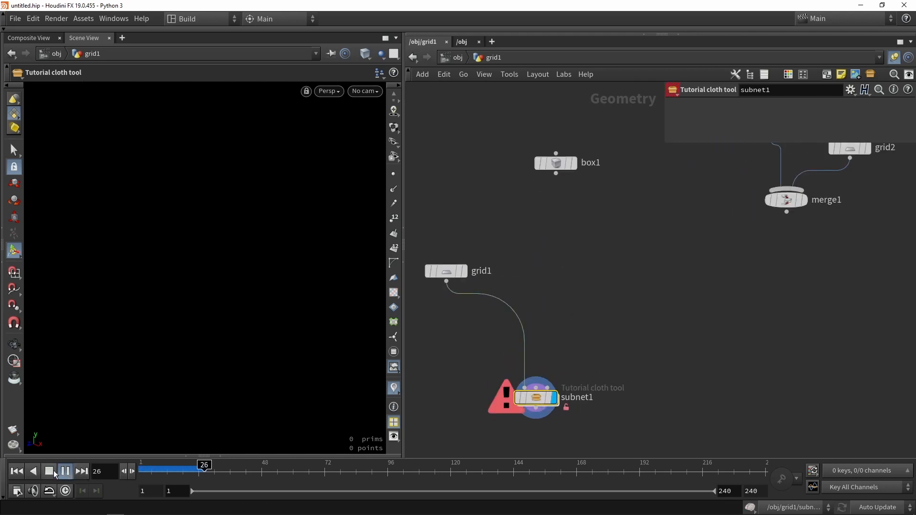
pyautogui.click(50, 472)
# - Open the cloth tool asset's network and inspect the settings of the group1 node
pyautogui.moveTo(534, 401)
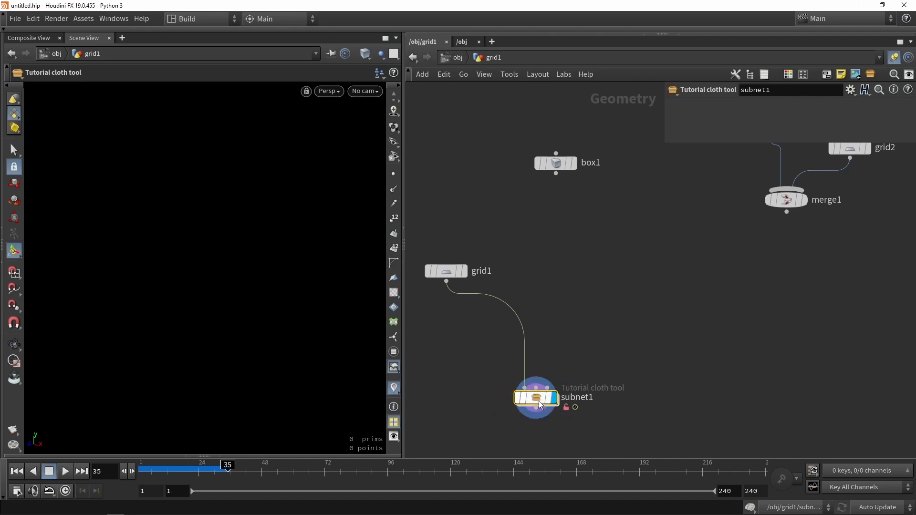
pyautogui.doubleClick(539, 400)
pyautogui.moveTo(599, 287); pyautogui.dragTo(567, 340, button='middle')
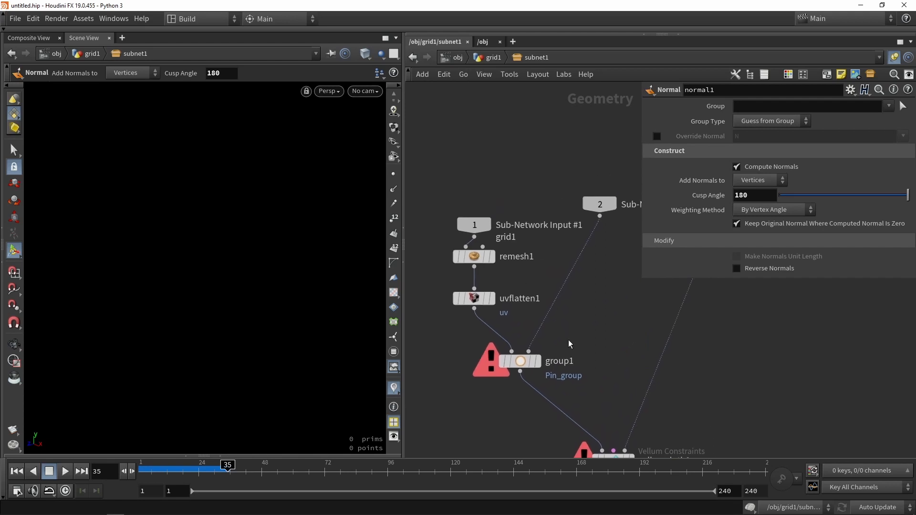
pyautogui.moveTo(522, 362); pyautogui.dragTo(521, 373)
pyautogui.click(521, 375)
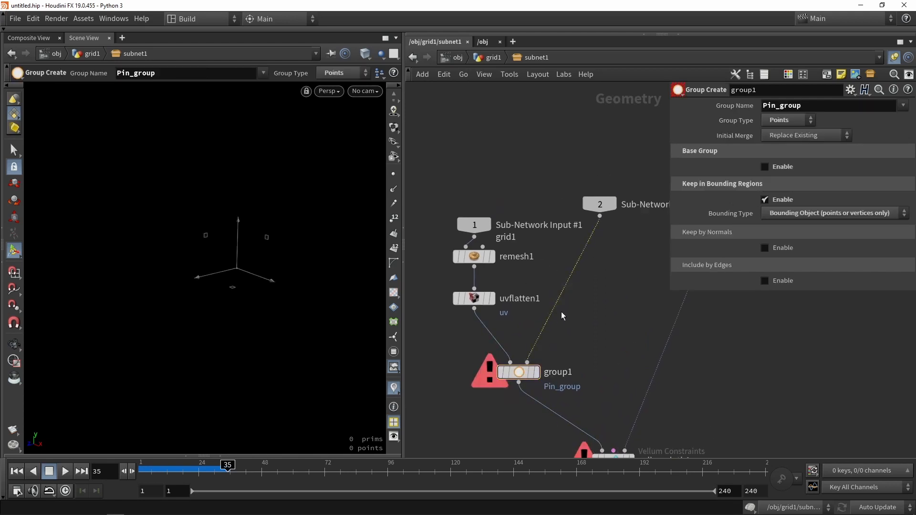
# - Insert a Null node between Sub-Network Input #2 and group1, and display group1's output
pyautogui.press('Tab')
pyautogui.write('null')
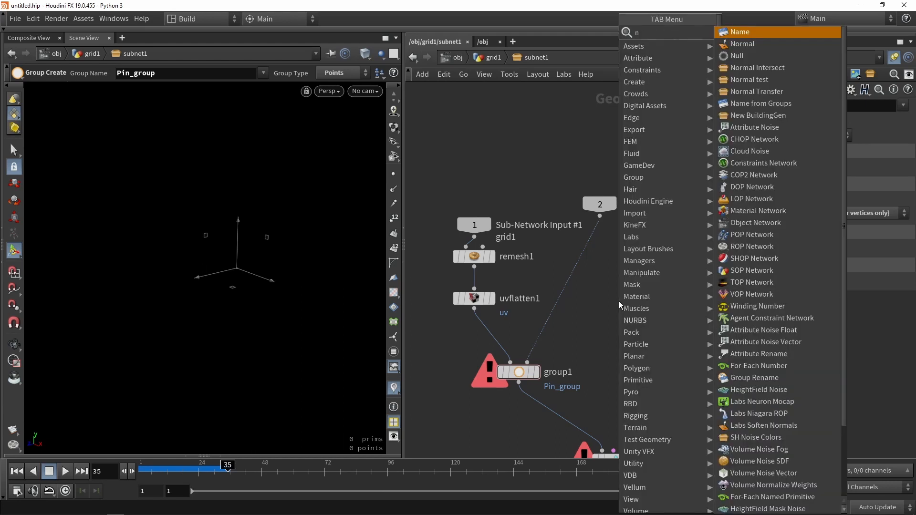
pyautogui.press('Return')
pyautogui.click(585, 290)
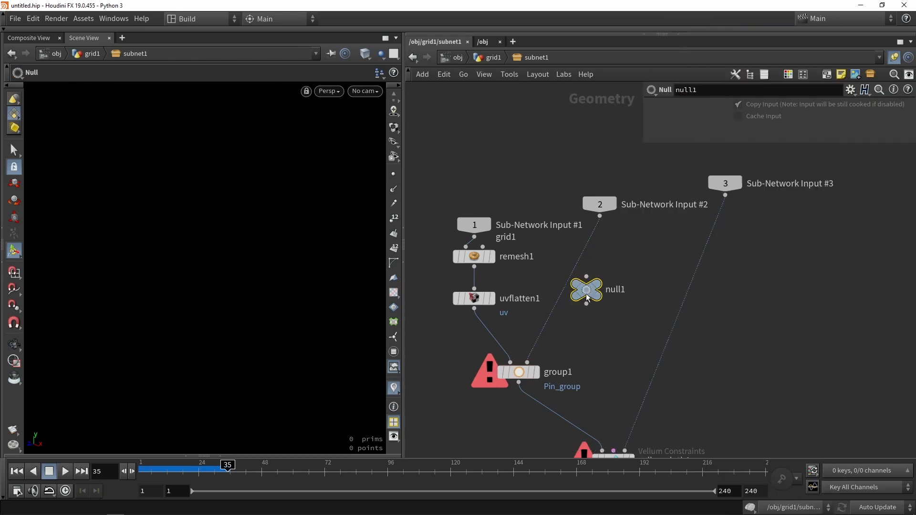
pyautogui.moveTo(586, 293); pyautogui.dragTo(604, 299)
pyautogui.click(536, 373)
pyautogui.click(523, 377)
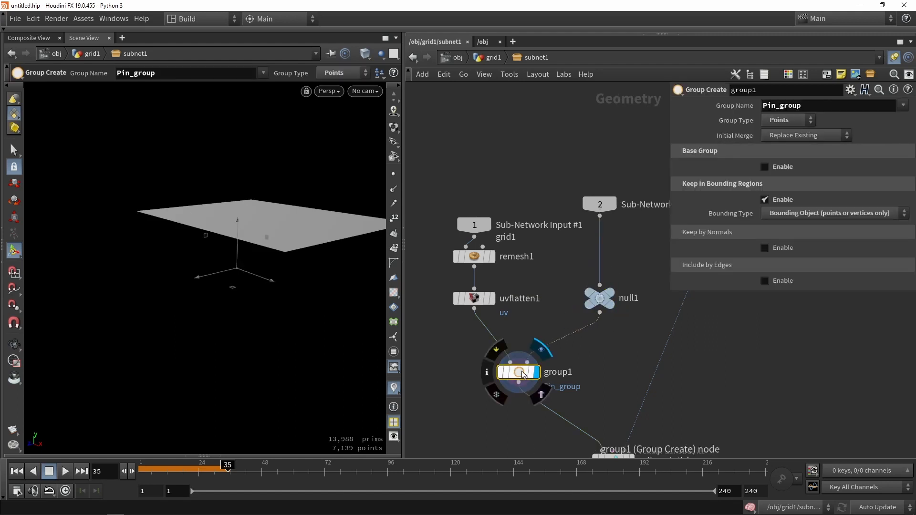
# - Examine the new null's connections and the Vellum nodes downstream of group1
pyautogui.click(606, 303)
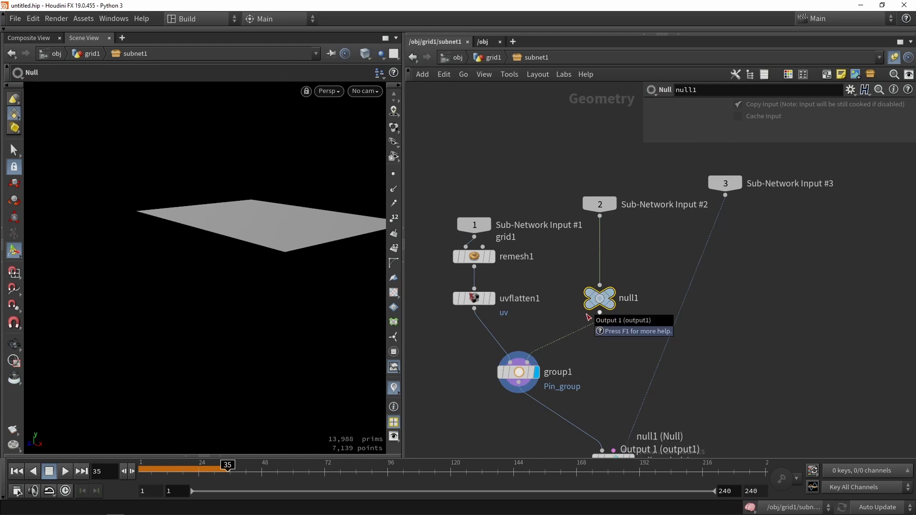
pyautogui.moveTo(603, 374); pyautogui.dragTo(580, 281, button='middle')
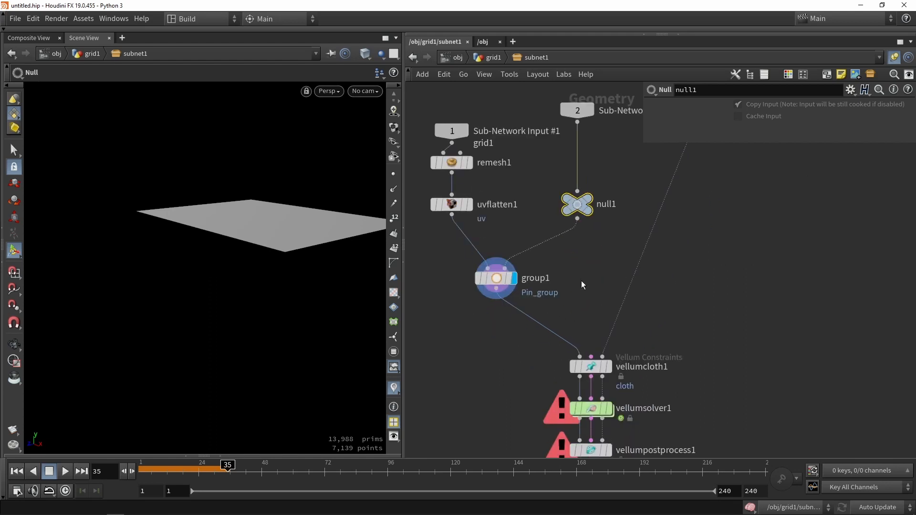
pyautogui.scroll(-1, 580, 280)
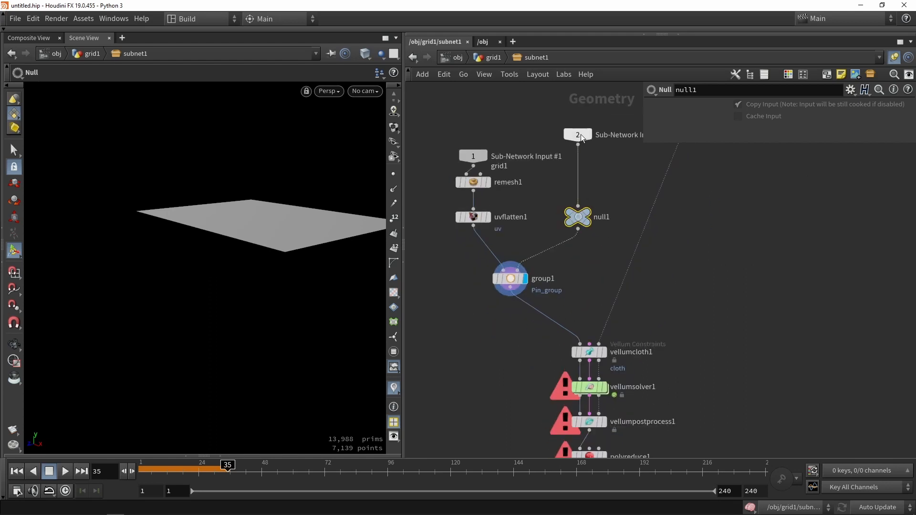
pyautogui.moveTo(579, 141); pyautogui.dragTo(579, 137)
pyautogui.moveTo(558, 305); pyautogui.dragTo(544, 219, button='middle')
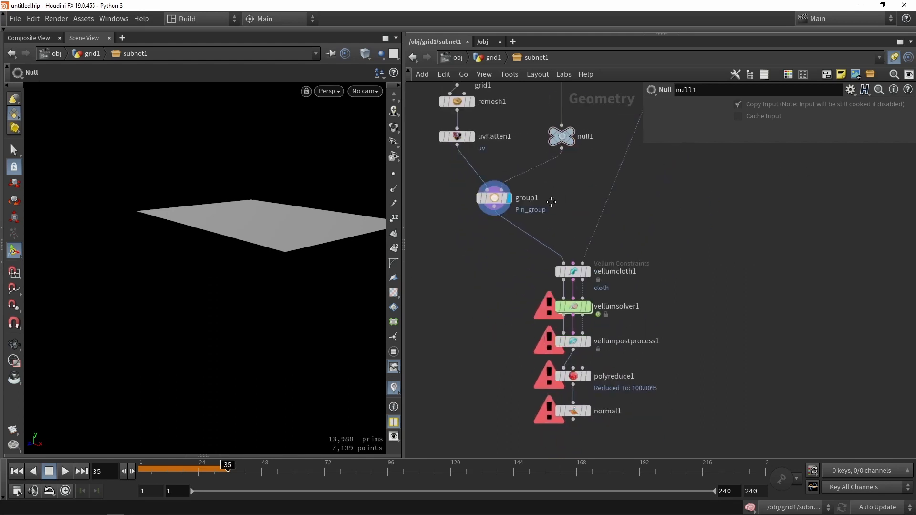
# - Display normal1's output and play the simulation briefly to inspect the cloth from above
pyautogui.scroll(-1, 544, 219)
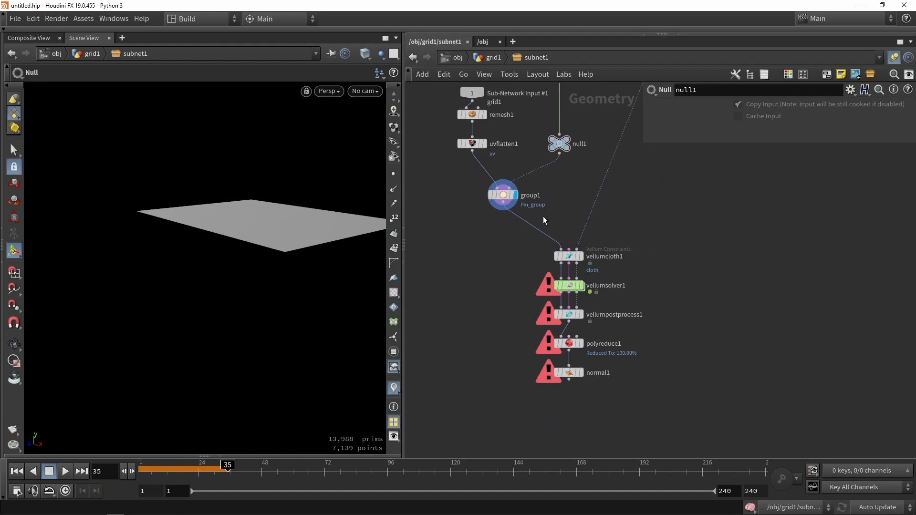
pyautogui.click(580, 373)
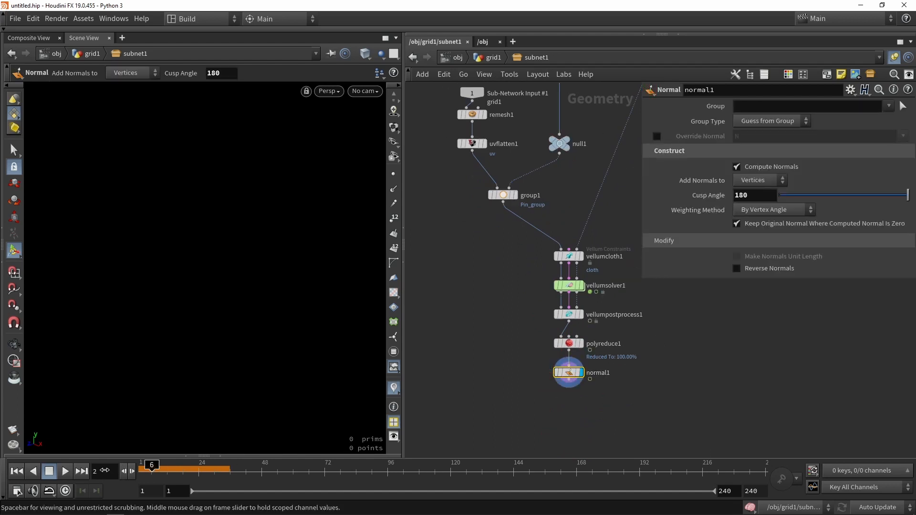
pyautogui.click(65, 471)
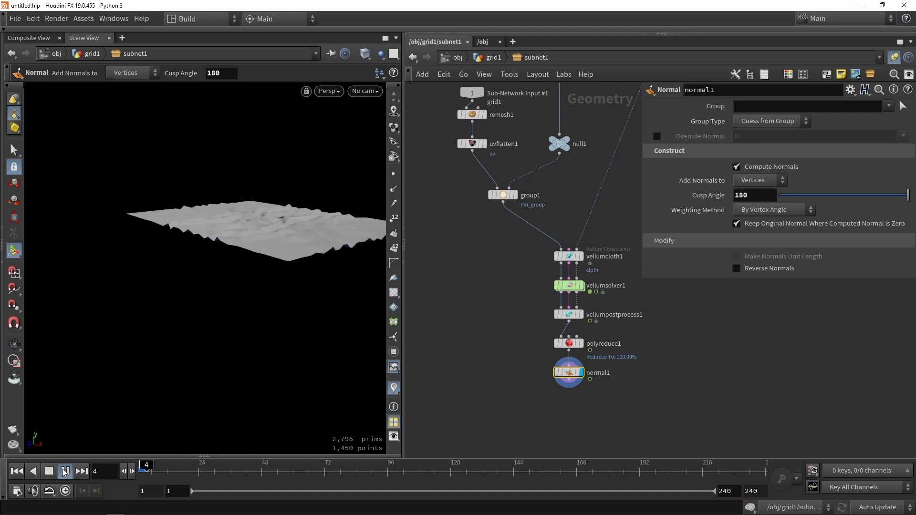
pyautogui.click(49, 471)
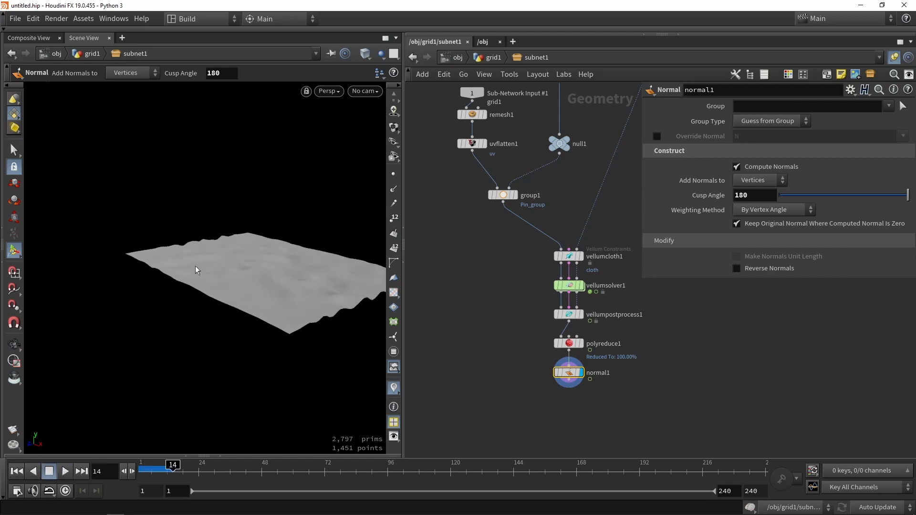
pyautogui.moveTo(196, 268); pyautogui.dragTo(354, 314)
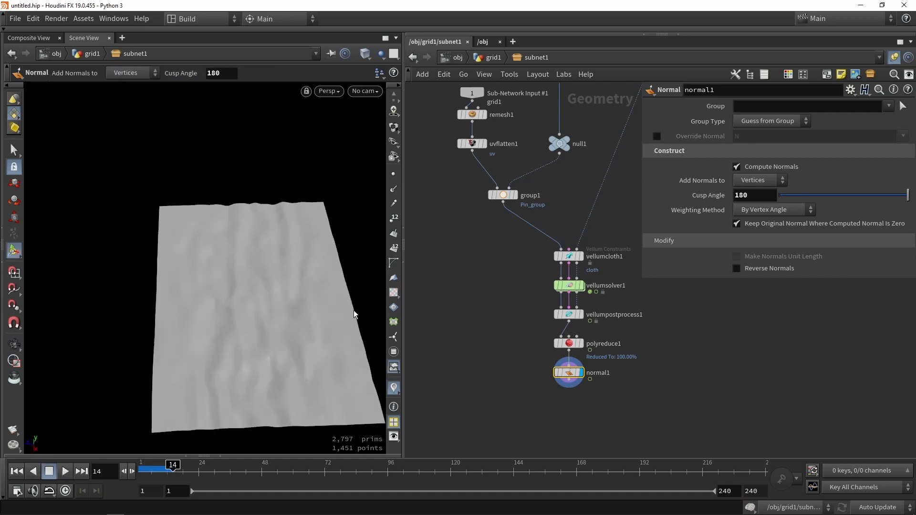
# - Add an Output node connected to normal1, align it directly beneath, and display its result
pyautogui.scroll(-4, 513, 361)
pyautogui.click(513, 360)
pyautogui.moveTo(523, 401); pyautogui.dragTo(496, 372, button='middle')
pyautogui.scroll(2, 515, 379)
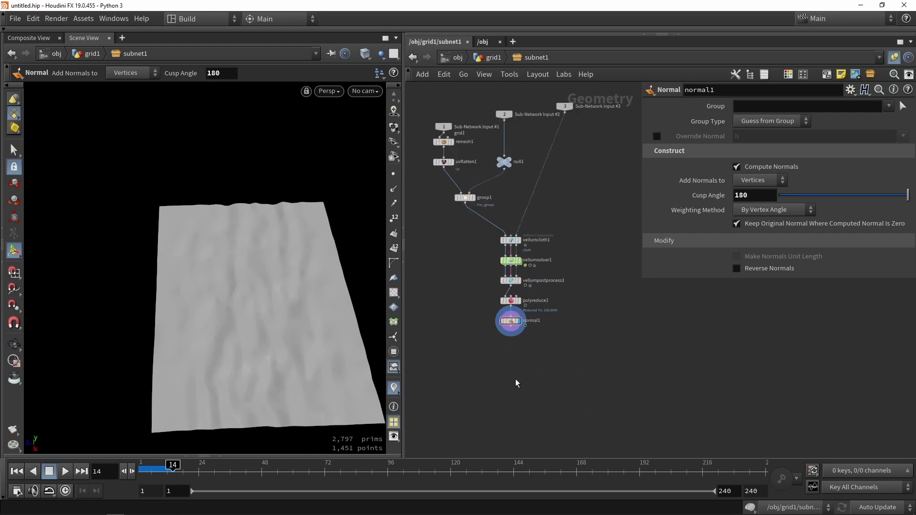
pyautogui.press('Tab')
pyautogui.write('output')
pyautogui.press('Return')
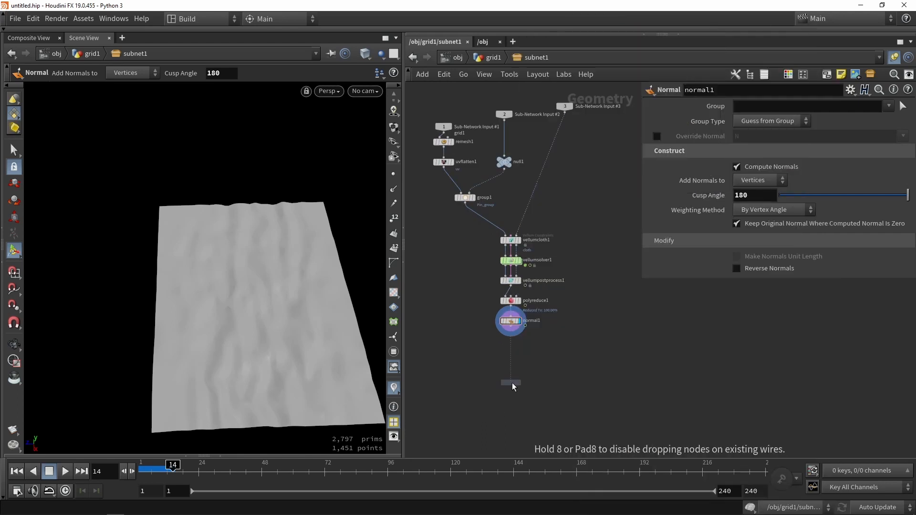
pyautogui.scroll(4, 528, 372)
pyautogui.click(528, 372)
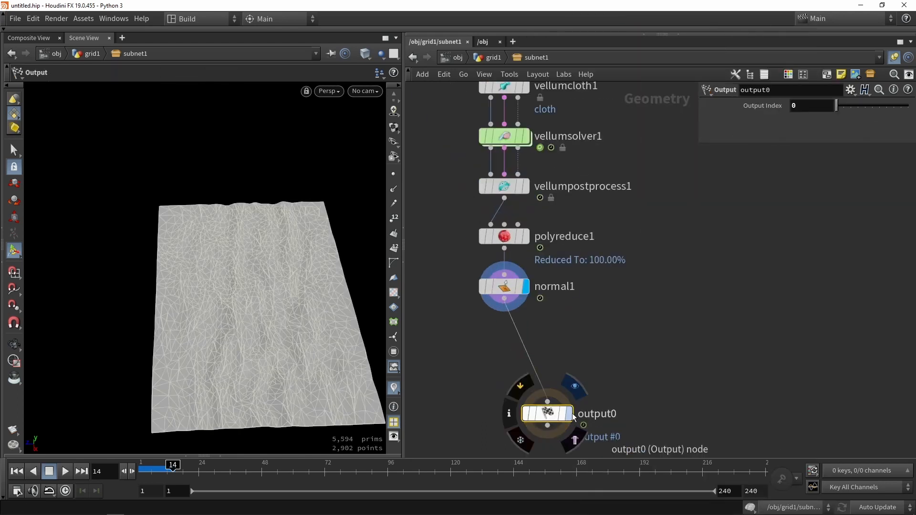
pyautogui.moveTo(555, 416); pyautogui.dragTo(512, 372)
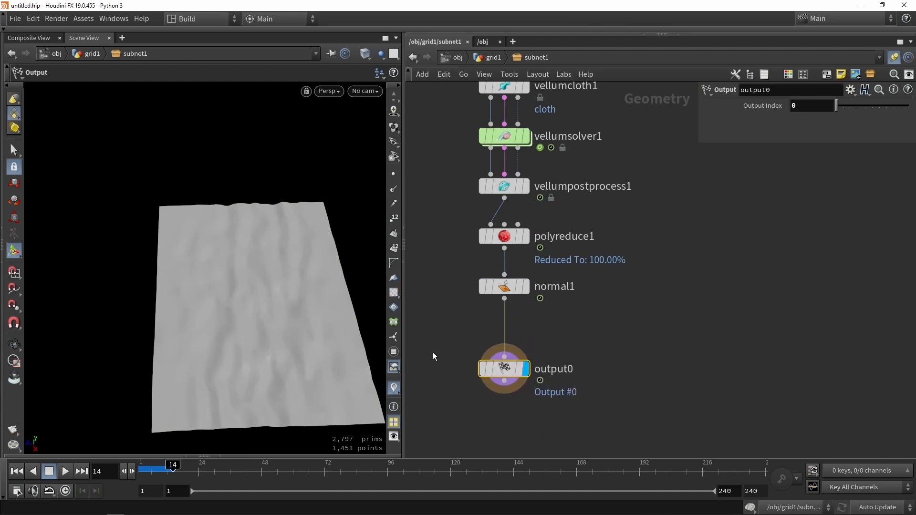
# - Return to the grid1 network and connect box1 to the asset's second input and merge1 to its third input
pyautogui.hotkey('ctrl', 'Up')
pyautogui.press('u')
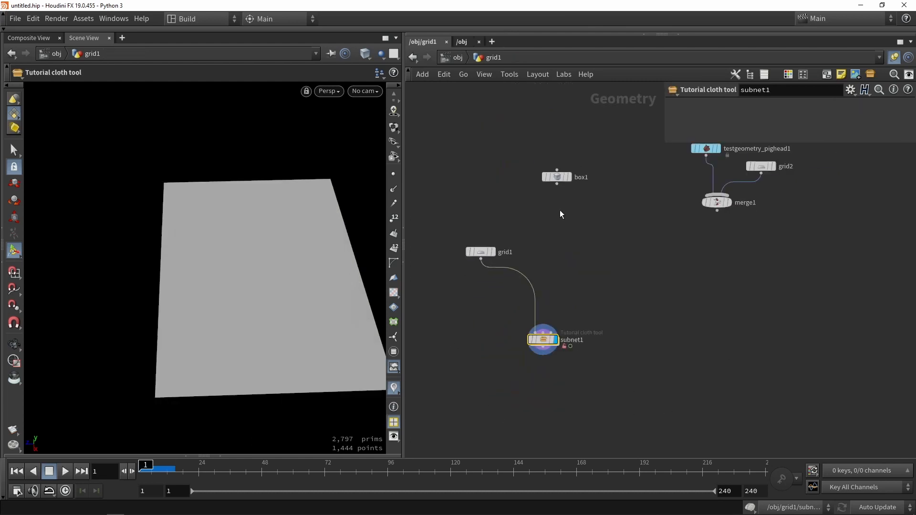
pyautogui.scroll(2, 560, 208)
pyautogui.moveTo(556, 171); pyautogui.dragTo(541, 218)
pyautogui.click(540, 231)
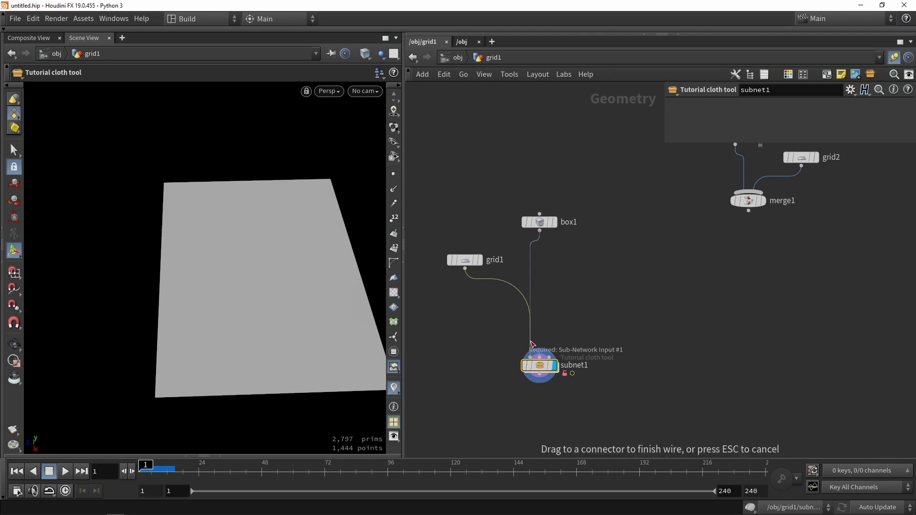
pyautogui.click(618, 313)
pyautogui.click(748, 210)
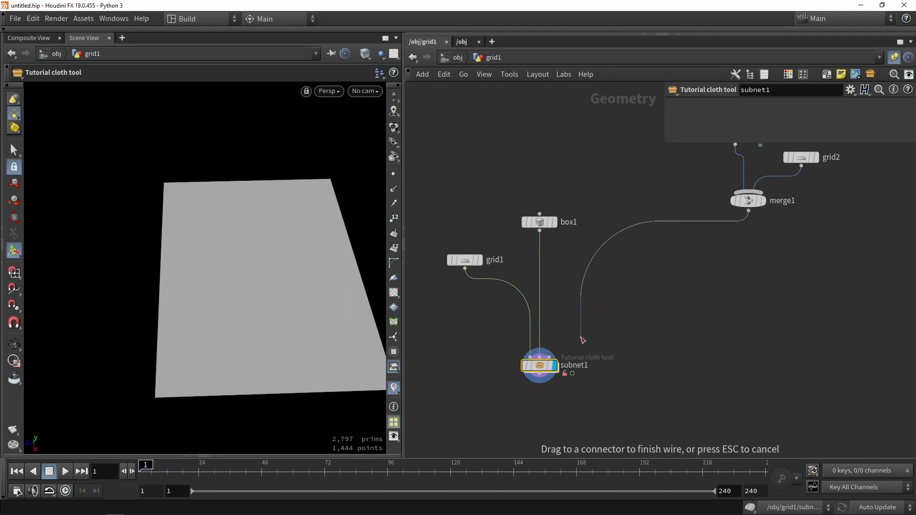
pyautogui.click(554, 353)
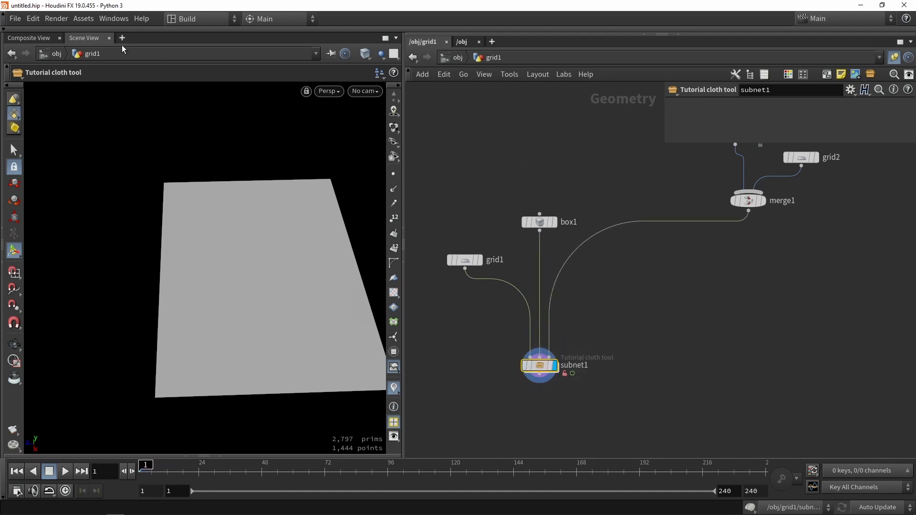
# - Open the asset properties of Tutorial cloth tool and arrange the window so the node network stays accessible
pyautogui.click(84, 20)
pyautogui.moveTo(167, 99)
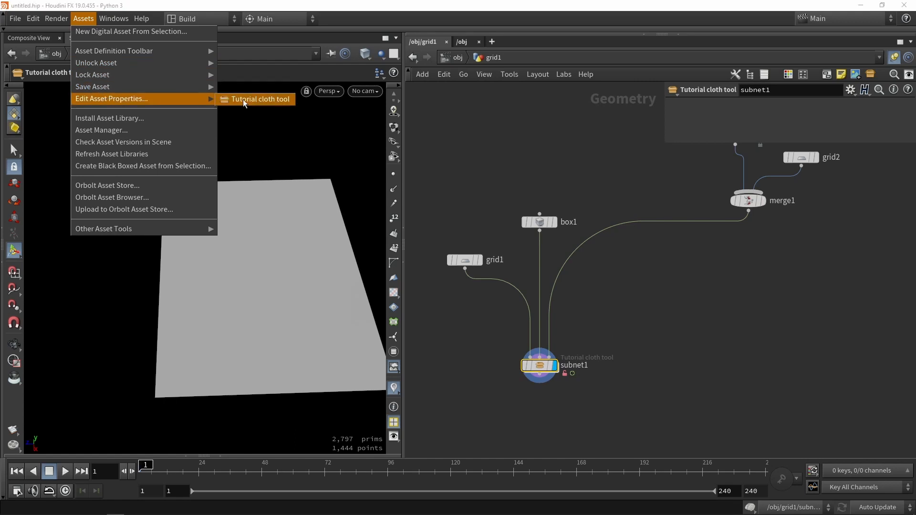
pyautogui.click(242, 99)
pyautogui.click(220, 105)
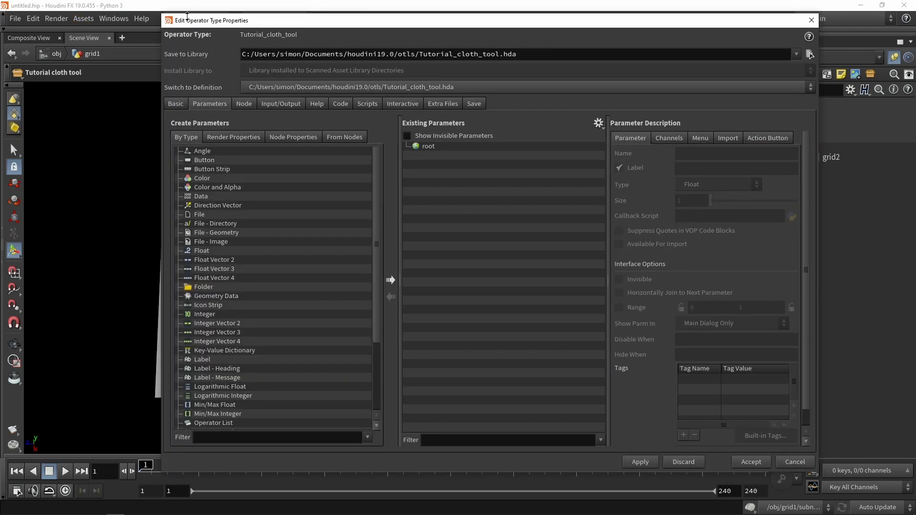
pyautogui.moveTo(217, 20); pyautogui.dragTo(110, 15)
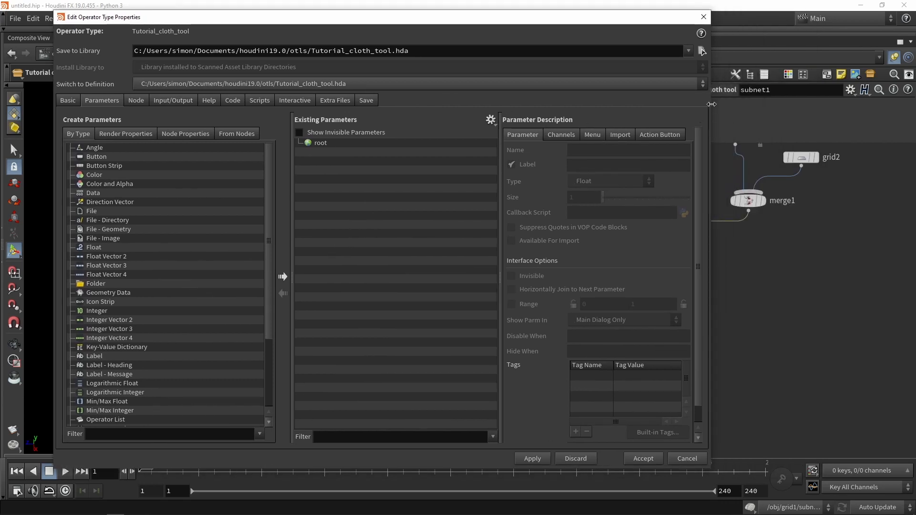
pyautogui.moveTo(710, 104); pyautogui.dragTo(542, 83)
pyautogui.moveTo(443, 19); pyautogui.dragTo(219, 18)
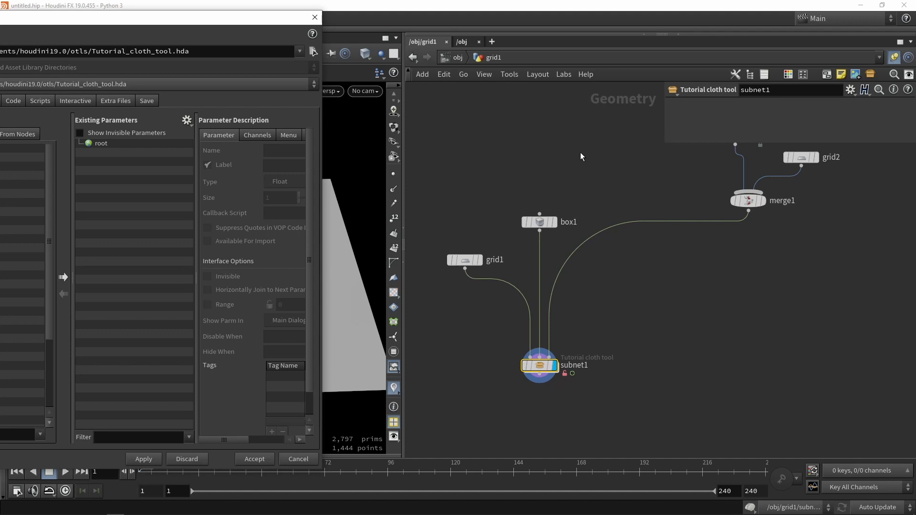
# - Open the cloth tool asset's network and move Sub-Network Input #1 slightly farther above remesh1
pyautogui.doubleClick(542, 366)
pyautogui.scroll(-5, 589, 379)
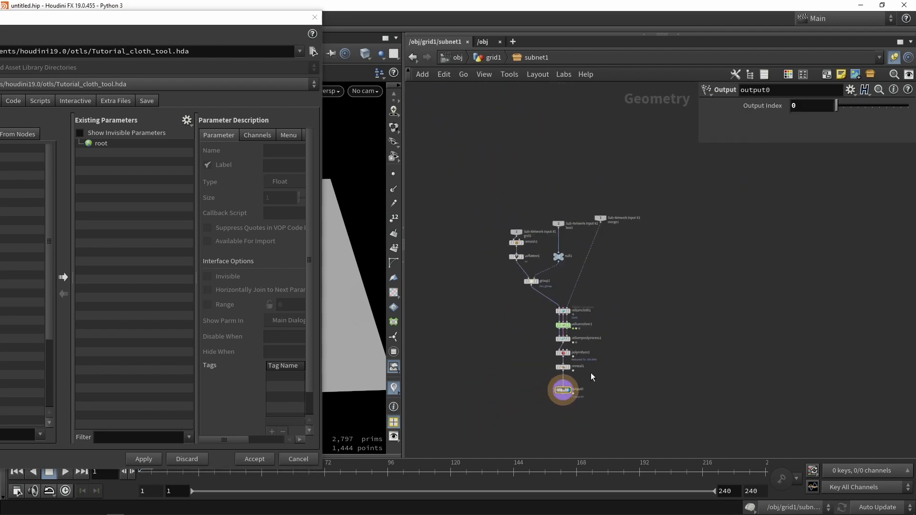
pyautogui.scroll(2, 517, 223)
pyautogui.scroll(3, 517, 223)
pyautogui.moveTo(518, 262); pyautogui.dragTo(516, 225)
pyautogui.scroll(-3, 516, 226)
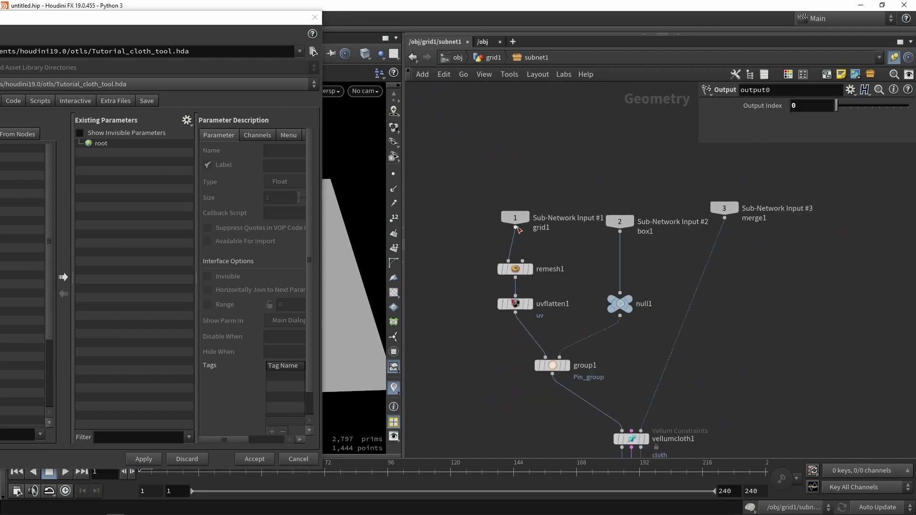
# - Add remesh1's Target Size to the cloth tool asset's existing parameters
pyautogui.scroll(2, 493, 293)
pyautogui.click(513, 265)
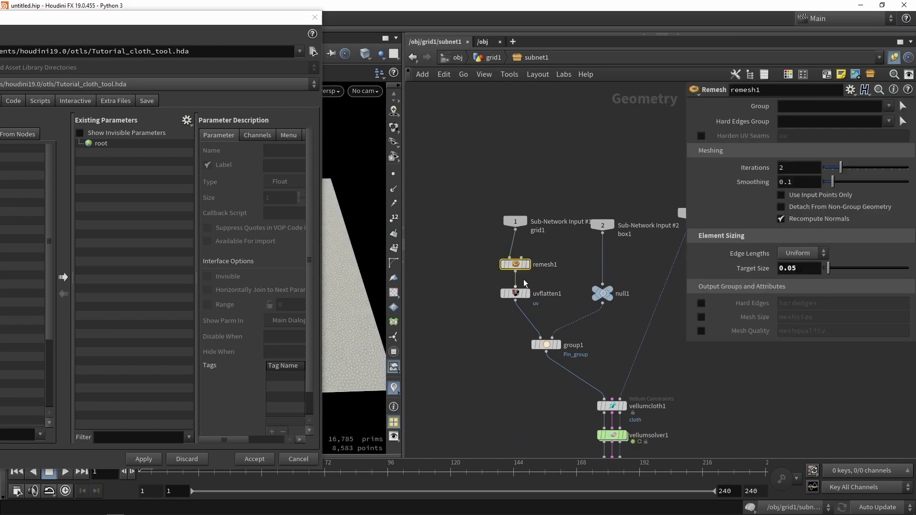
pyautogui.moveTo(662, 346); pyautogui.dragTo(605, 355)
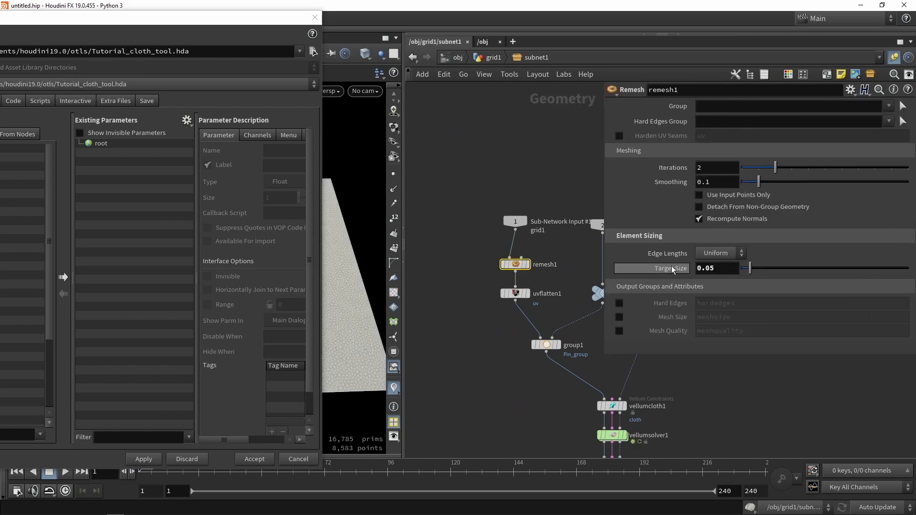
pyautogui.moveTo(251, 20); pyautogui.dragTo(306, 25)
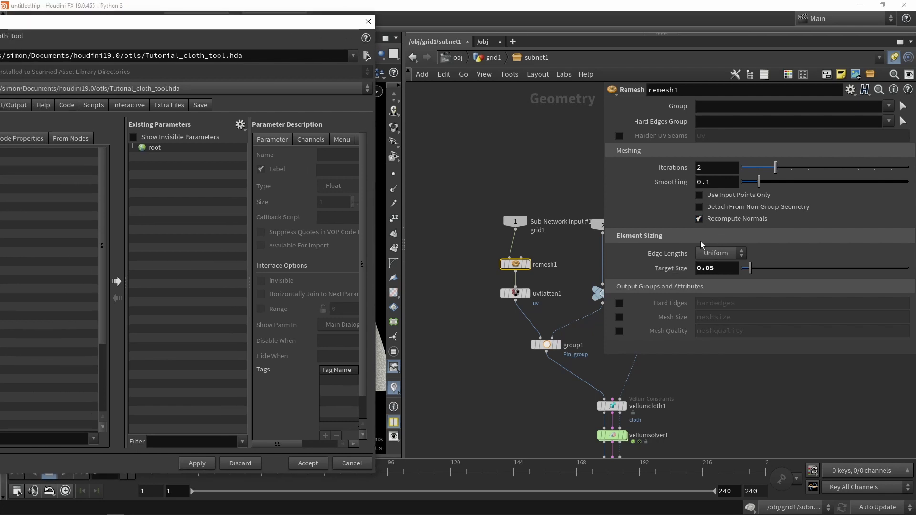
pyautogui.click(718, 270)
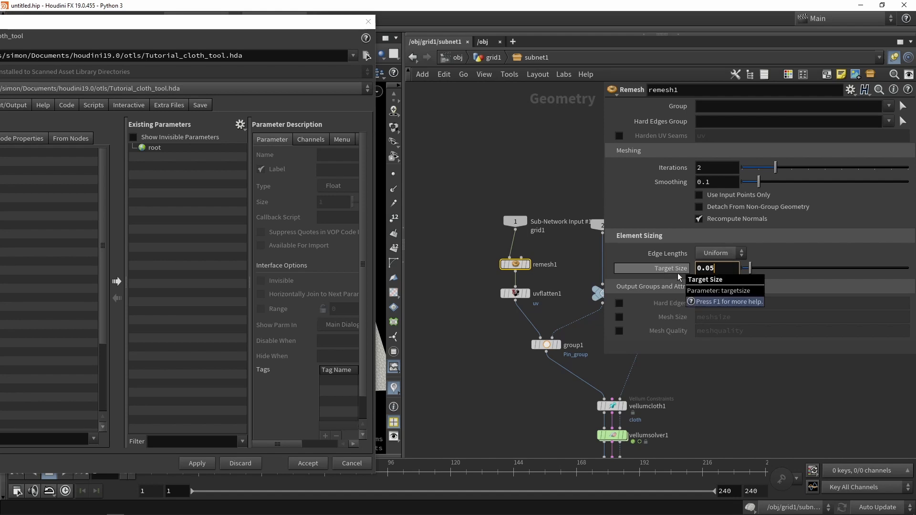
pyautogui.moveTo(676, 268); pyautogui.dragTo(191, 190)
pyautogui.moveTo(385, 151); pyautogui.dragTo(477, 152)
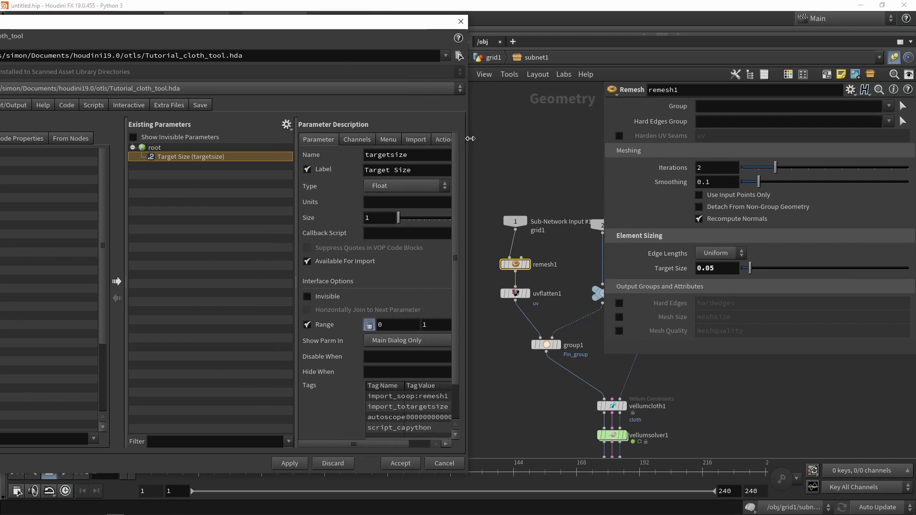
# - Label the asset's Target Size parameter Cloth Quality and apply the change
pyautogui.moveTo(412, 170); pyautogui.dragTo(350, 171)
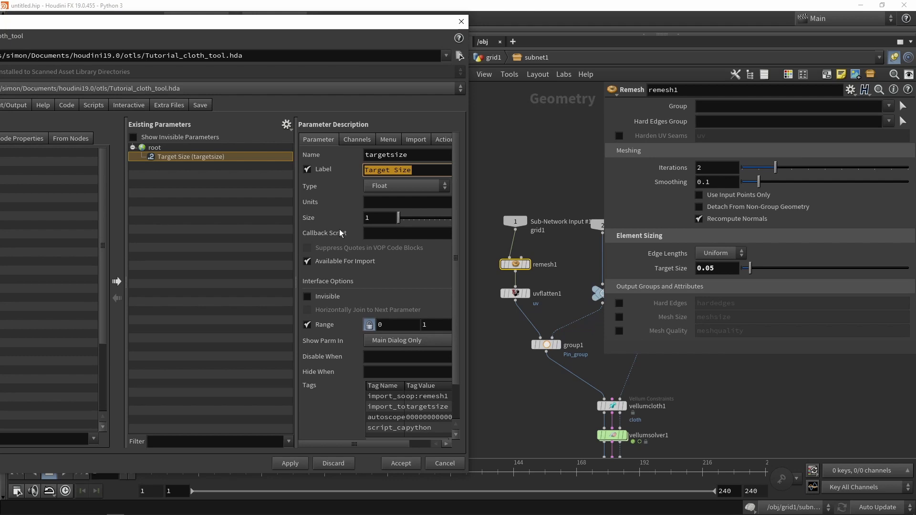
pyautogui.write('Cloth Quality')
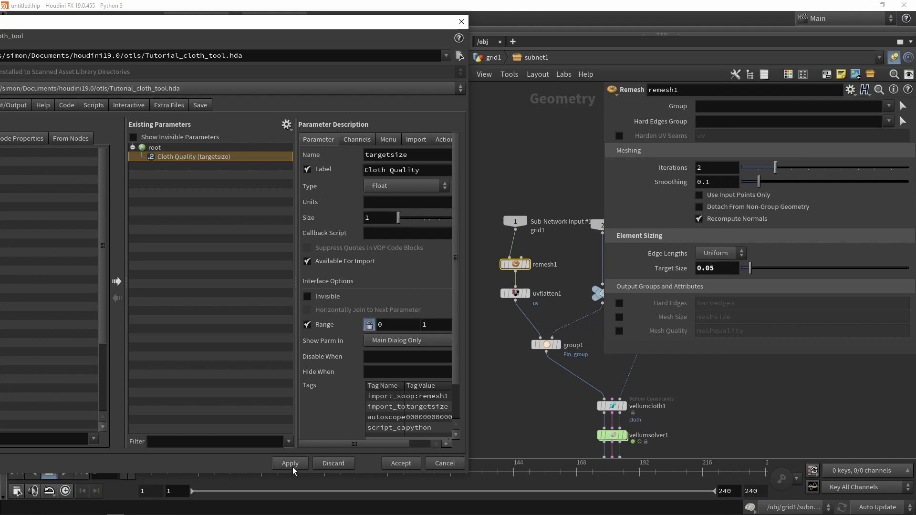
pyautogui.click(292, 466)
# - Set the minimum of the Cloth Quality parameter's range to 0.01 and apply the change
pyautogui.click(380, 325)
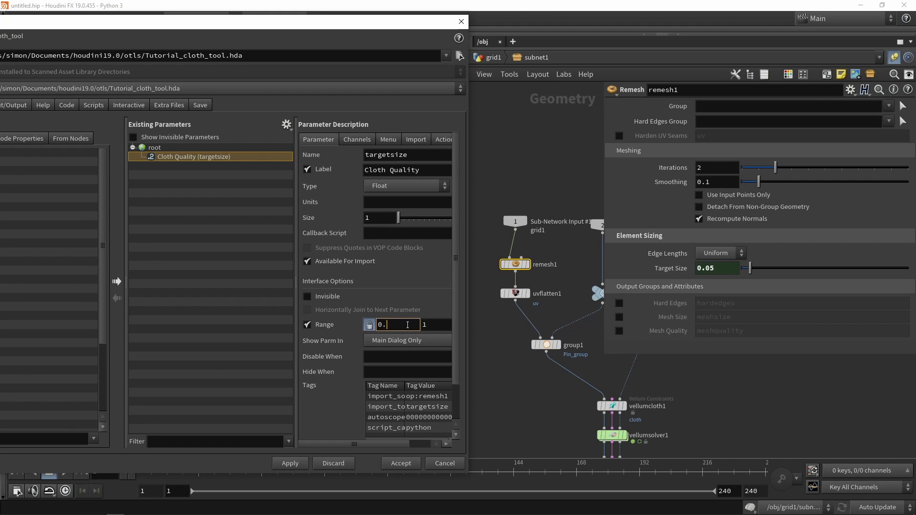
pyautogui.write('.01')
pyautogui.press('Return')
pyautogui.click(297, 463)
# - Inspect the UV Flatten settings of the uvflatten1 node
pyautogui.scroll(-3, 560, 406)
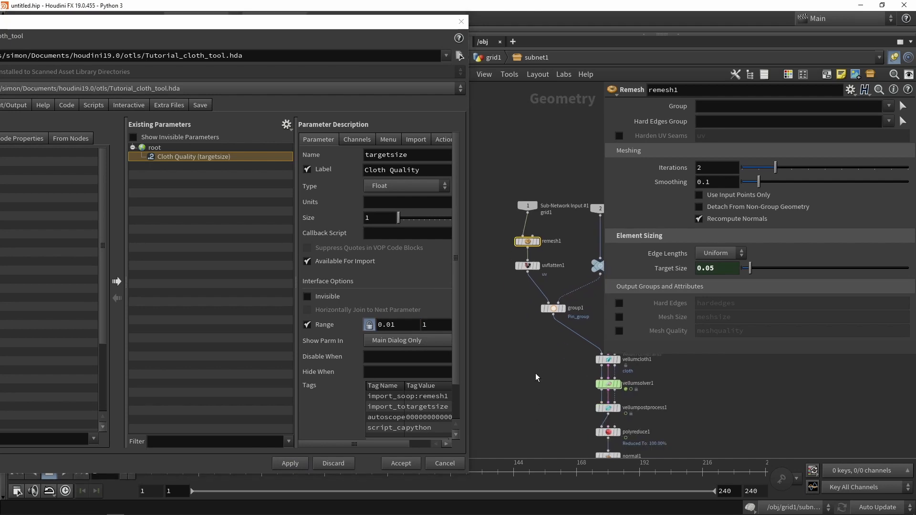
pyautogui.click(527, 266)
pyautogui.scroll(-1, 727, 284)
pyautogui.scroll(-3, 727, 285)
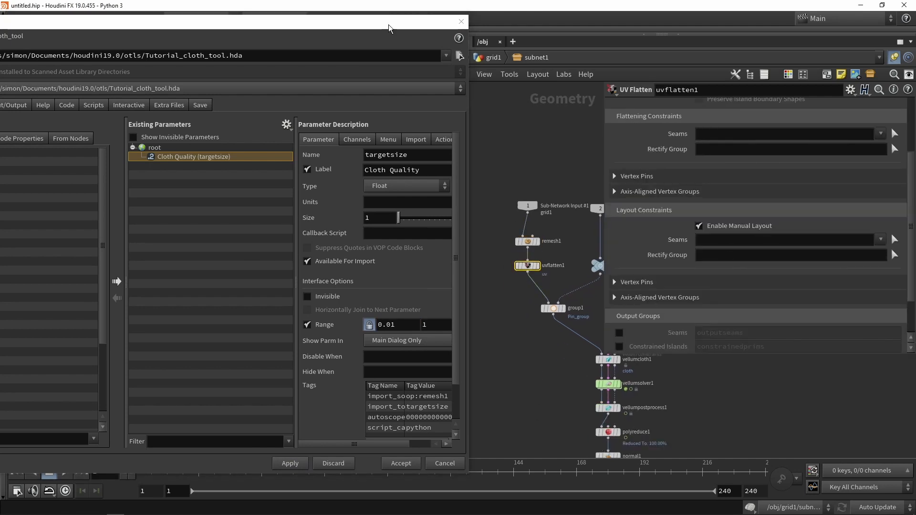
pyautogui.scroll(1, 508, 305)
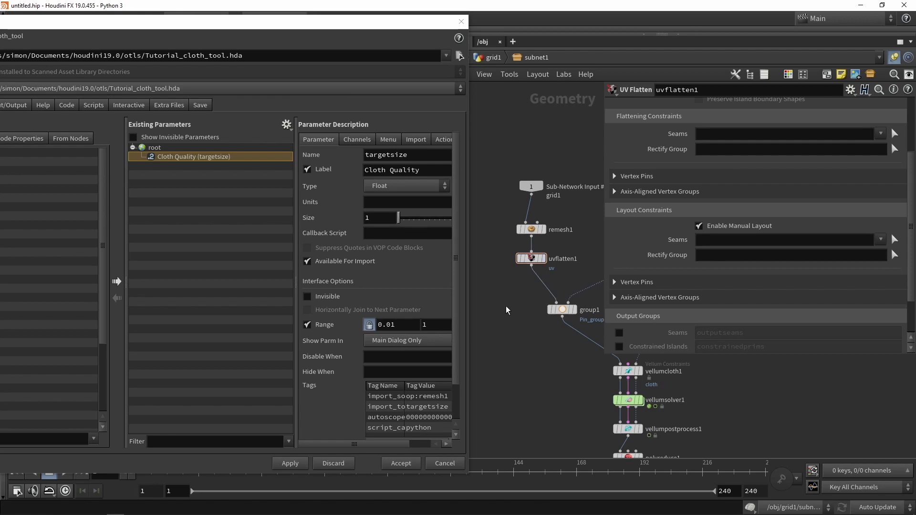
# - Insert a UV Transform node between uvflatten1 and group1
pyautogui.press('Tab')
pyautogui.write('uv t')
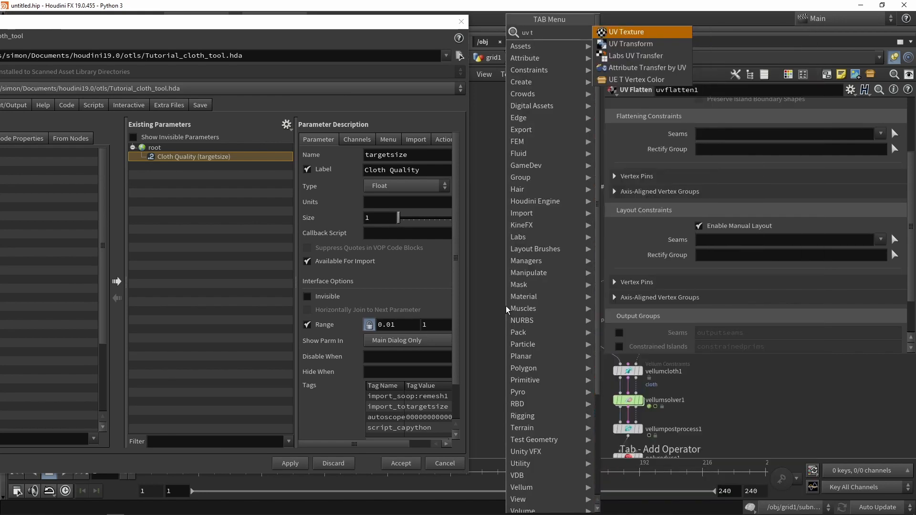
pyautogui.click(630, 44)
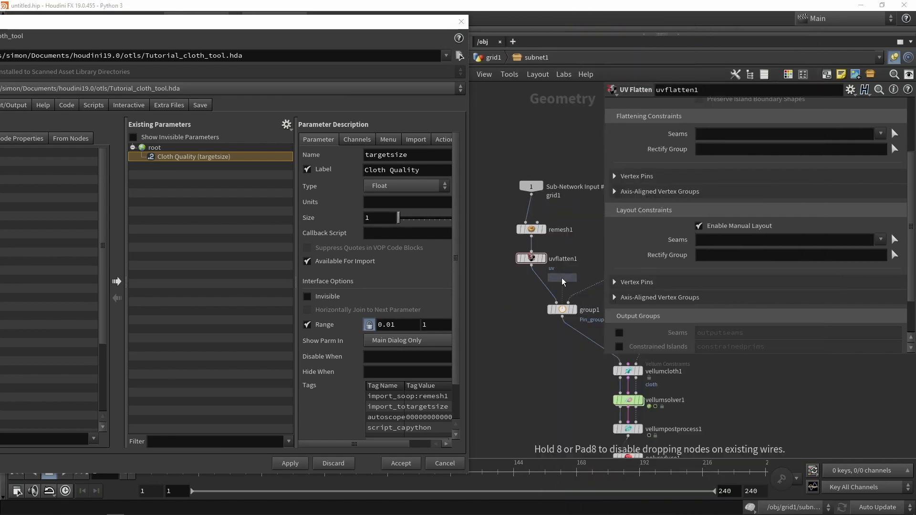
pyautogui.scroll(1, 542, 270)
pyautogui.click(535, 290)
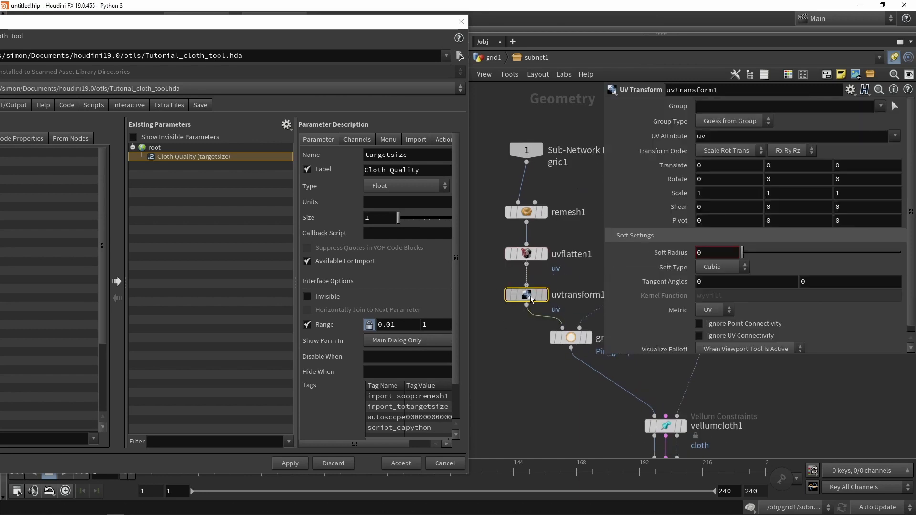
# - Expose the X component of uvtransform1's Scale as a parameter of the Tutorial_cloth_tool asset
pyautogui.rightClick(677, 178)
pyautogui.click(676, 191)
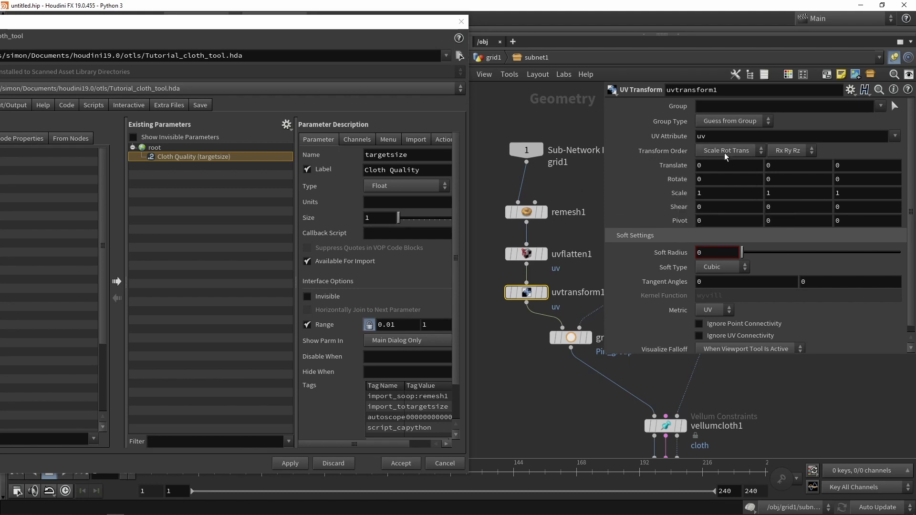
pyautogui.click(717, 195)
pyautogui.moveTo(702, 195); pyautogui.dragTo(217, 222)
# - Label the exposed X scale parameter Scale uv
pyautogui.click(420, 174)
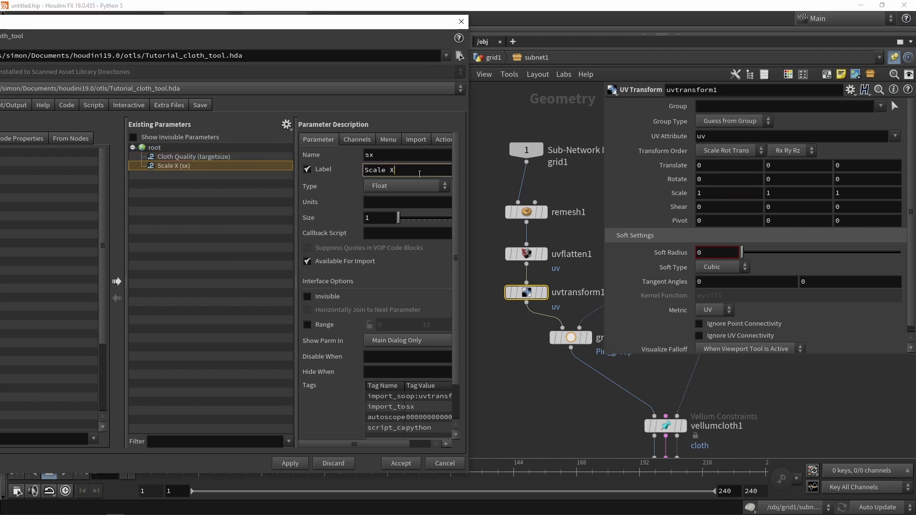
pyautogui.press('BackSpace')
pyautogui.write('uv')
pyautogui.press('Return')
pyautogui.click(355, 142)
pyautogui.click(323, 140)
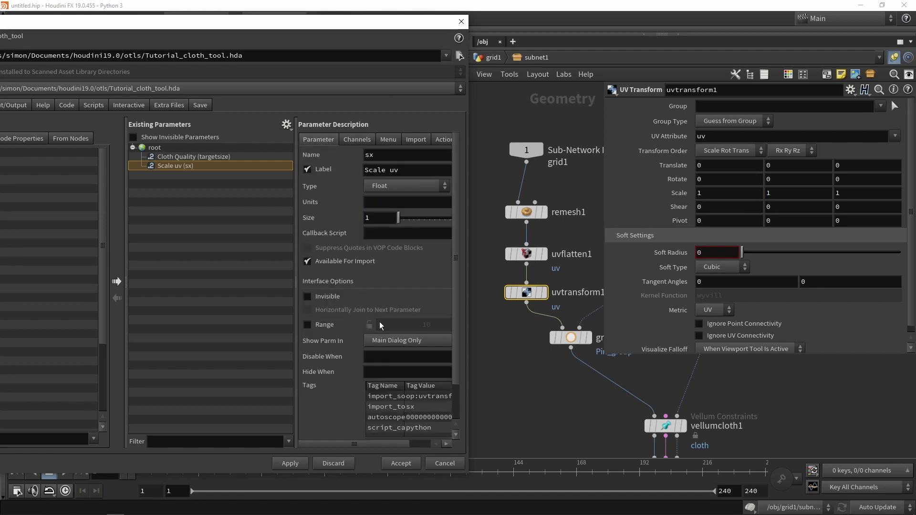
# - Enable a range of 0.5 to 2 for the Scale uv parameter and apply the change
pyautogui.click(308, 325)
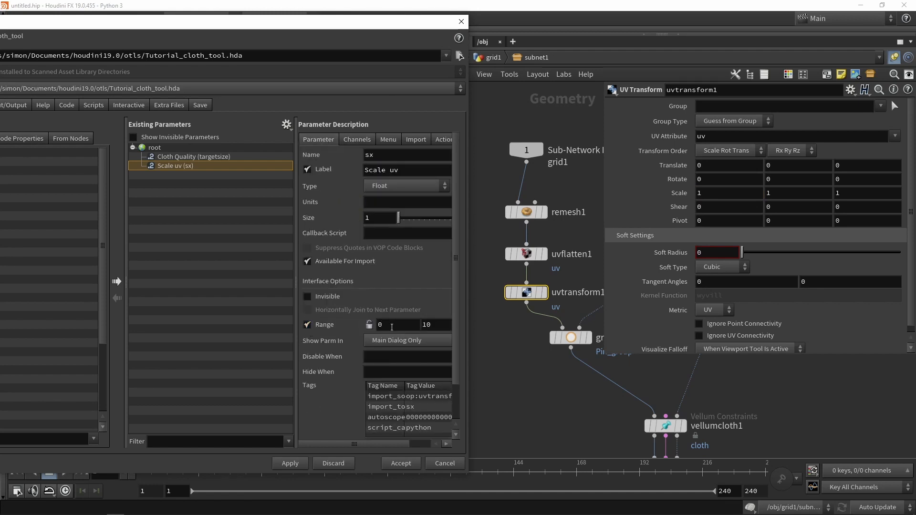
pyautogui.click(391, 328)
pyautogui.write('.5')
pyautogui.press('Tab')
pyautogui.write('2')
pyautogui.click(290, 463)
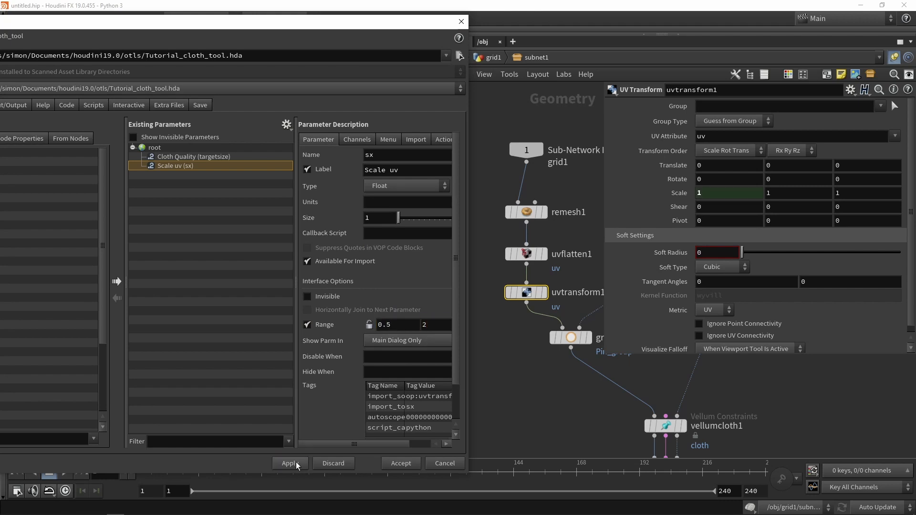
# - Copy the X scale's ch("../sx") expression into the Y and Z scale of uvtransform1
pyautogui.click(680, 196)
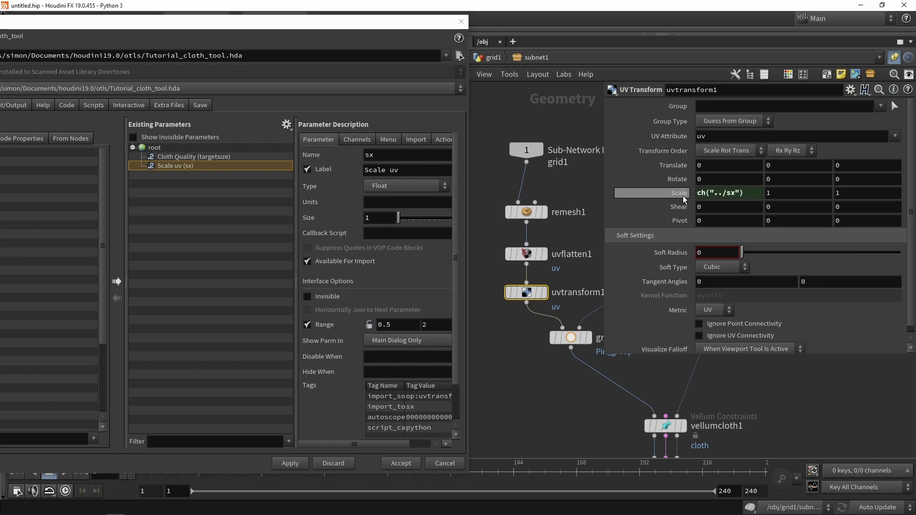
pyautogui.click(741, 193)
pyautogui.hotkey('ctrl', 'c')
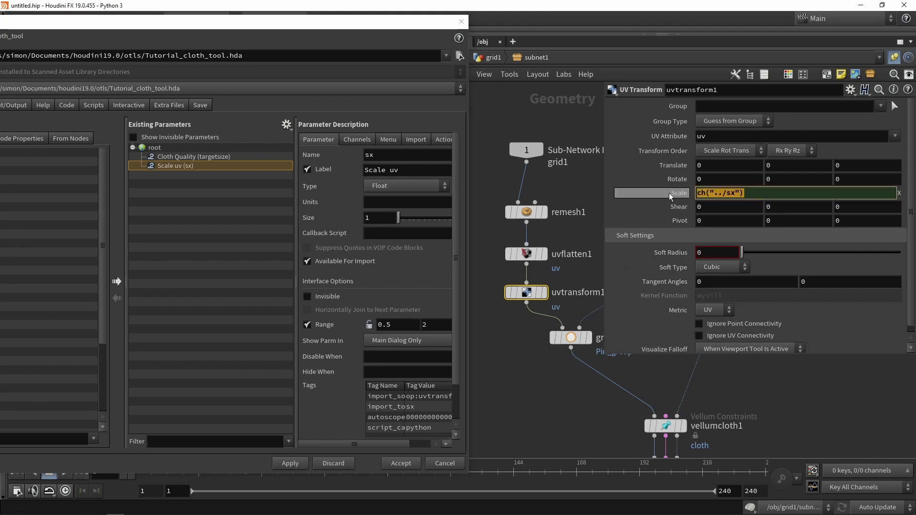
pyautogui.press('Return')
pyautogui.doubleClick(783, 195)
pyautogui.press('BackSpace')
pyautogui.hotkey('ctrl', 'v')
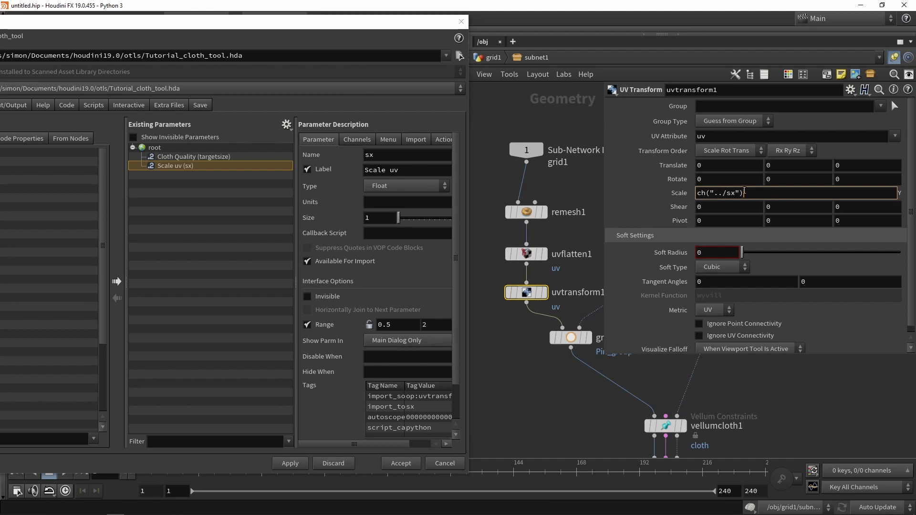
pyautogui.click(671, 195)
pyautogui.click(843, 192)
pyautogui.press('BackSpace')
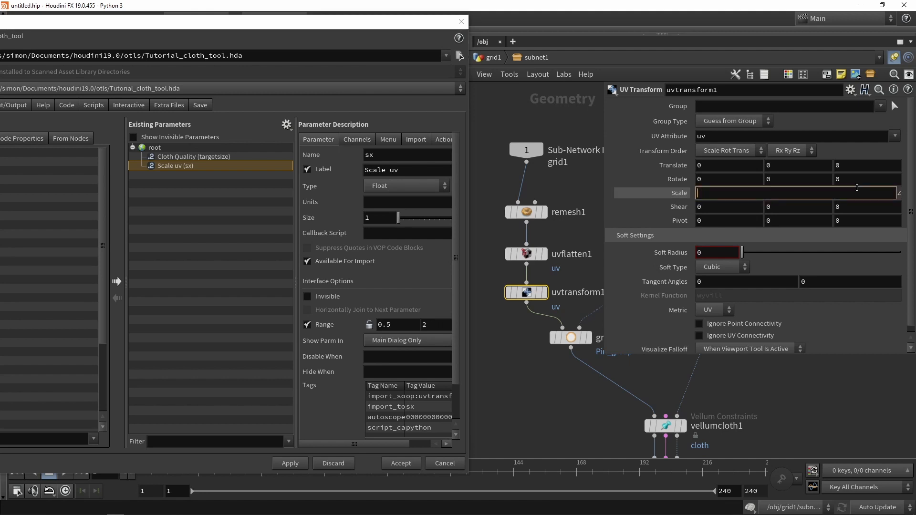
pyautogui.hotkey('ctrl', 'v')
pyautogui.press('Return')
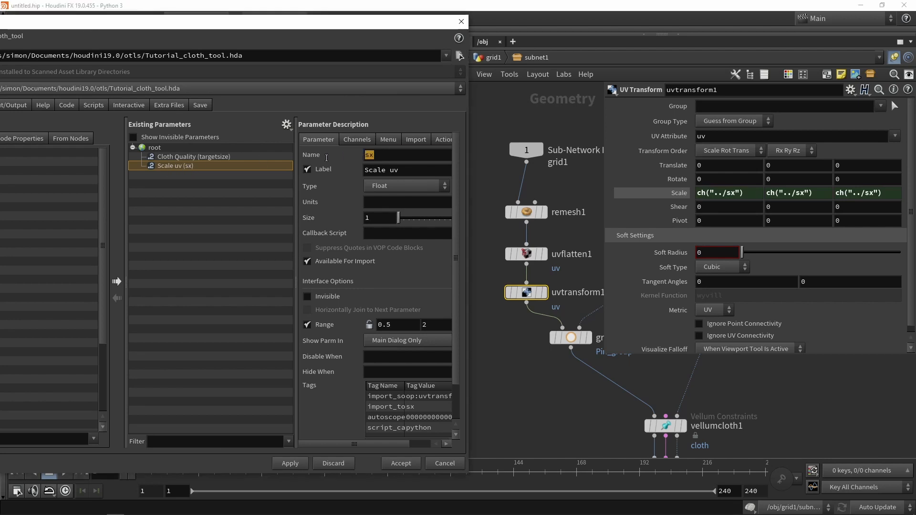
pyautogui.doubleClick(376, 156)
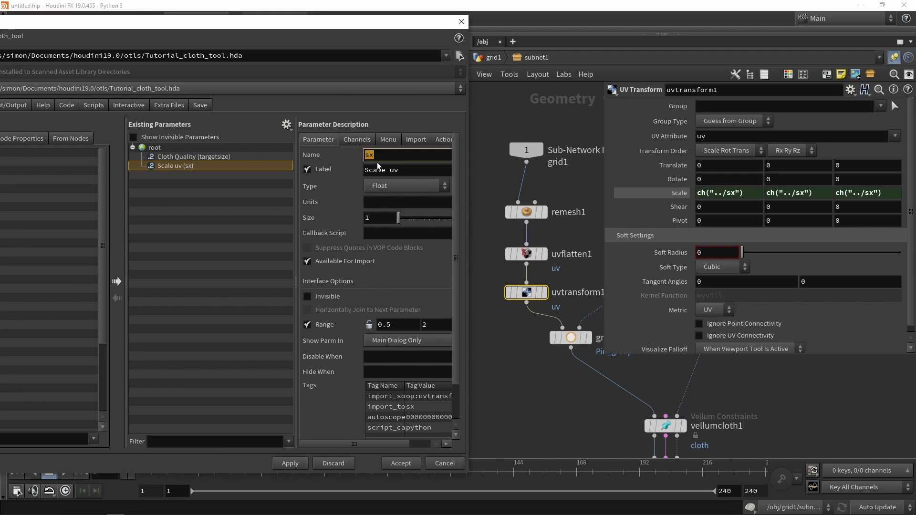
pyautogui.click(732, 192)
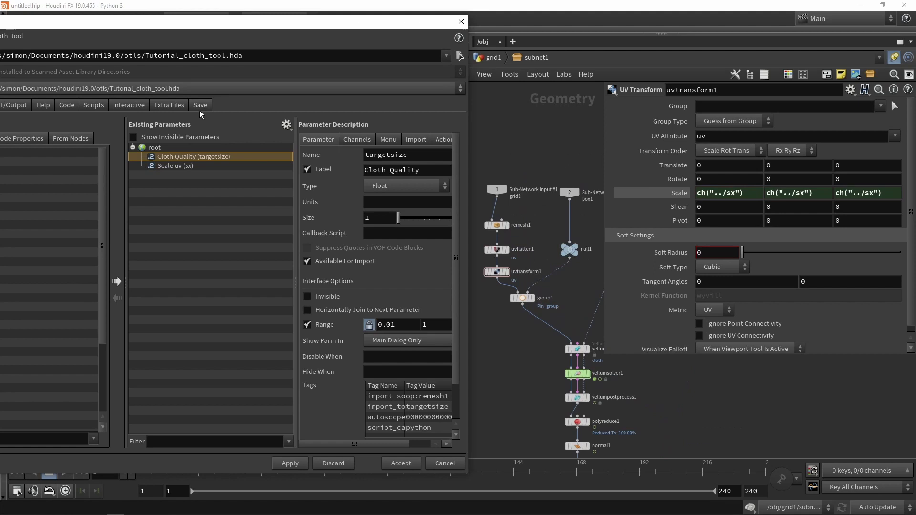
# - Add a folder to the asset's parameters below Scale uv and label it Simulation
pyautogui.click(193, 237)
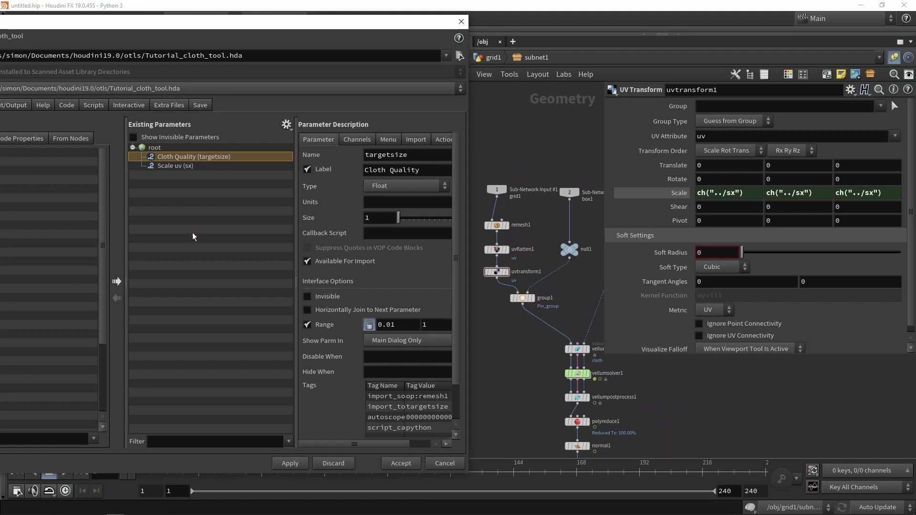
pyautogui.scroll(1, 531, 397)
pyautogui.moveTo(529, 397); pyautogui.dragTo(498, 315, button='middle')
pyautogui.scroll(-1, 534, 329)
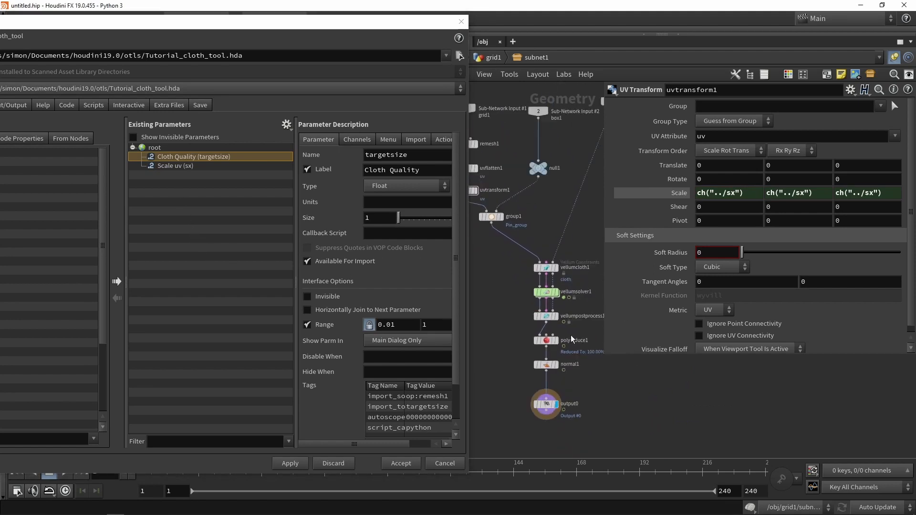
pyautogui.moveTo(605, 361); pyautogui.dragTo(716, 361)
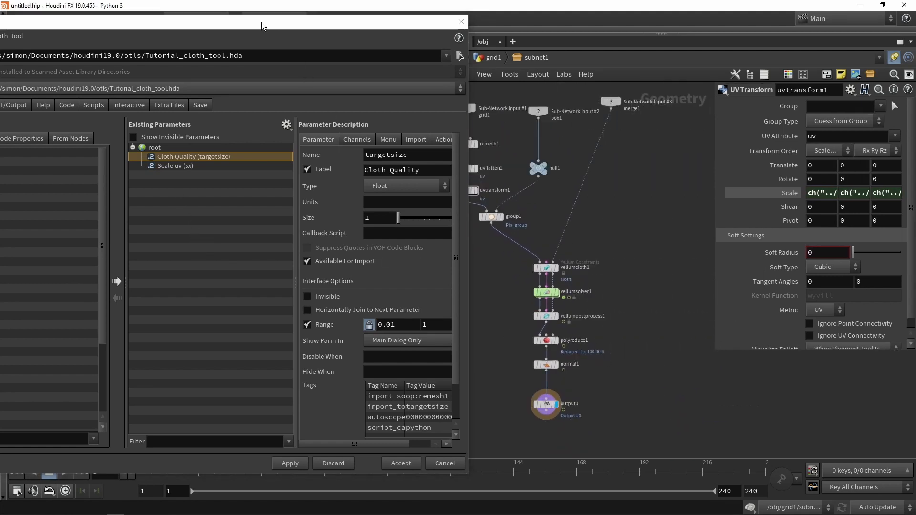
pyautogui.moveTo(262, 26); pyautogui.dragTo(401, 22)
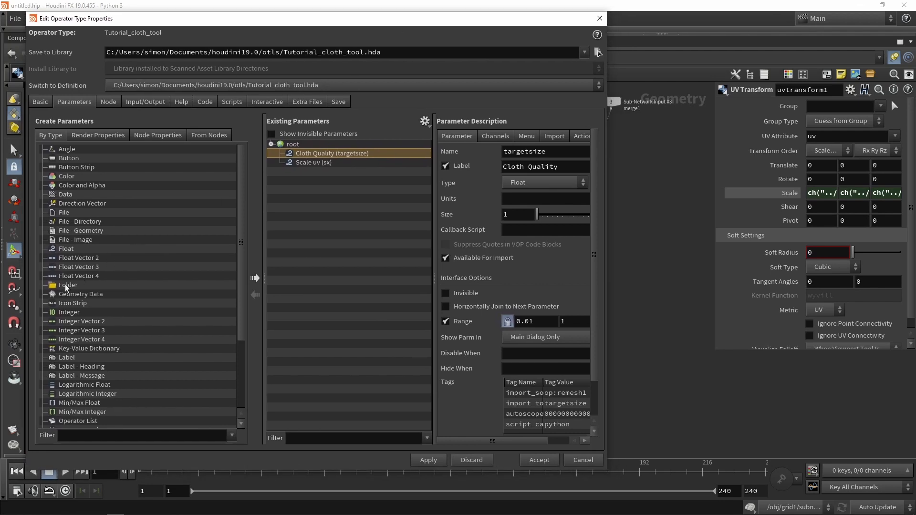
pyautogui.moveTo(67, 288); pyautogui.dragTo(342, 270)
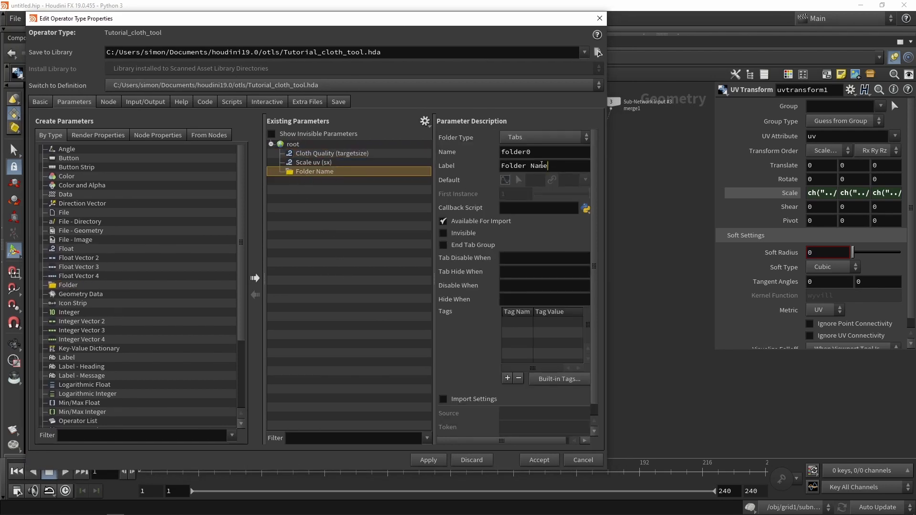
pyautogui.tripleClick(542, 165)
pyautogui.write('Simula')
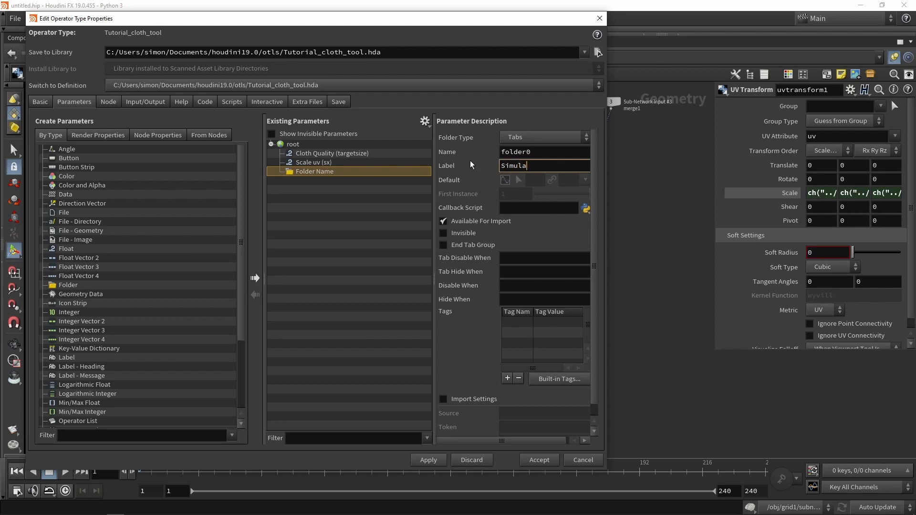
pyautogui.write('tion')
pyautogui.press('Return')
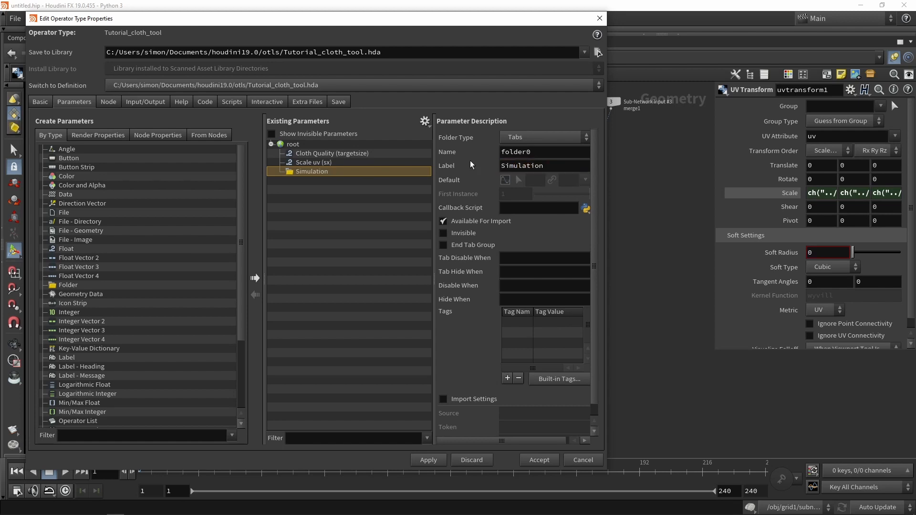
# - Add a second parameter folder above Simulation and label it Geometry
pyautogui.click(293, 222)
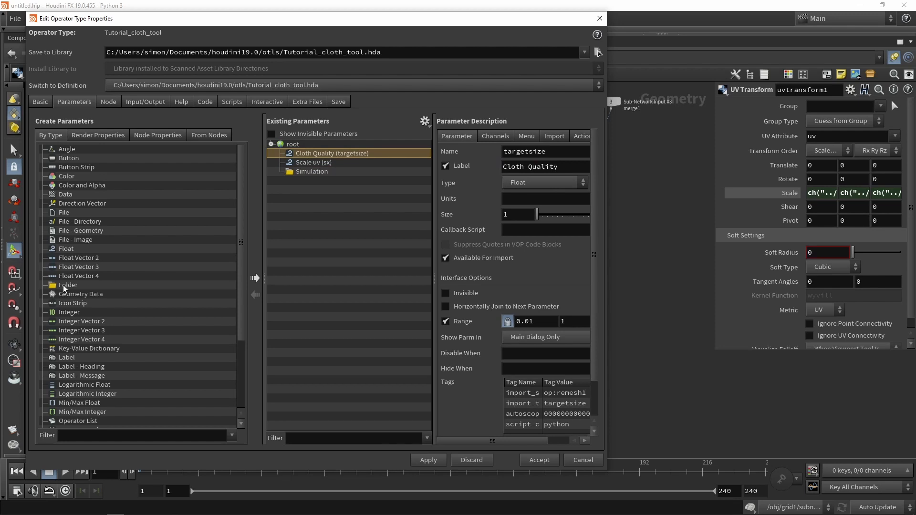
pyautogui.moveTo(64, 288); pyautogui.dragTo(318, 168)
pyautogui.tripleClick(565, 167)
pyautogui.write('G')
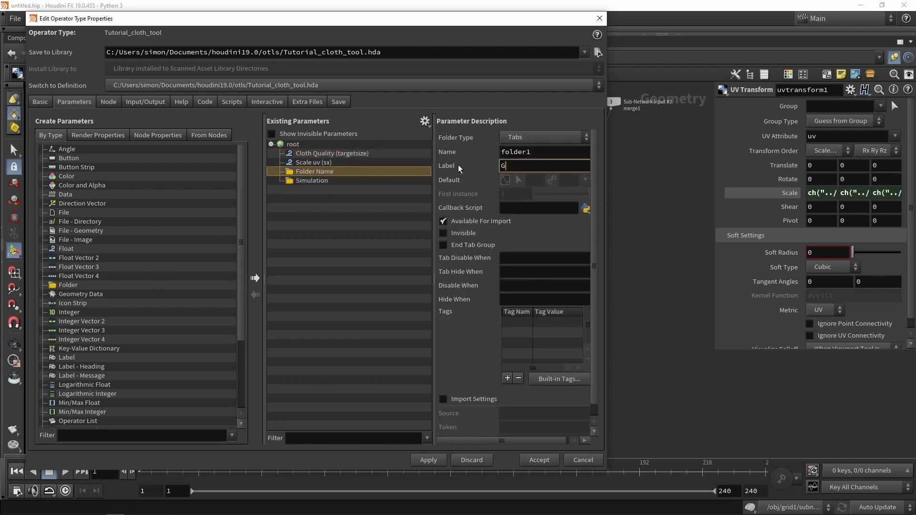
pyautogui.write('eometry')
pyautogui.press('Return')
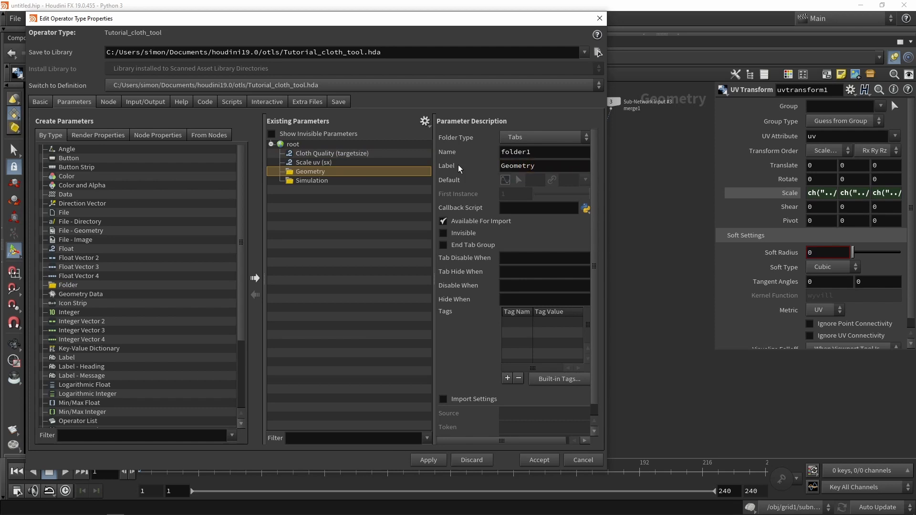
# - Move the Cloth Quality and Scale uv parameters into the Geometry folder
pyautogui.click(314, 153)
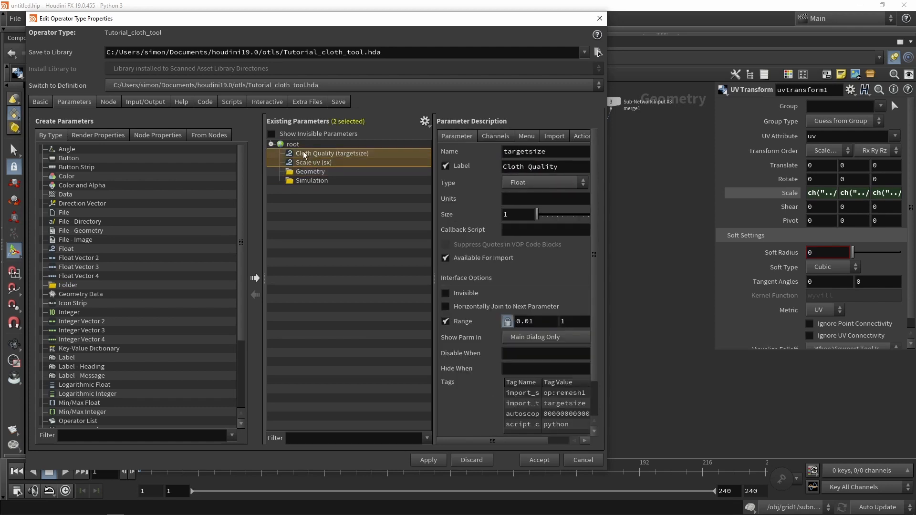
pyautogui.keyDown('shift'); pyautogui.click(313, 162); pyautogui.keyUp('shift')
pyautogui.moveTo(312, 162); pyautogui.dragTo(308, 183)
# - Expose the stretch Rest Length Scale of vellumcloth1 as an asset parameter inside the Simulation folder
pyautogui.moveTo(389, 26); pyautogui.dragTo(211, 29)
pyautogui.scroll(2, 478, 278)
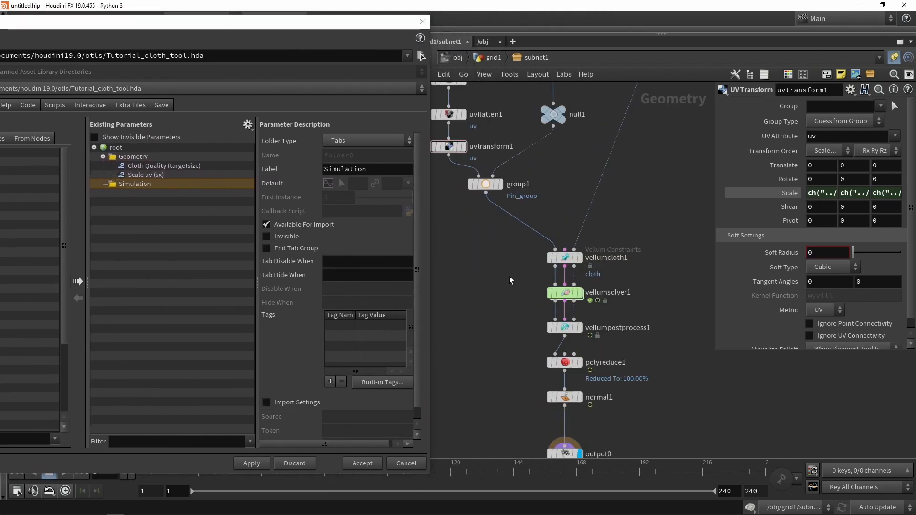
pyautogui.click(568, 259)
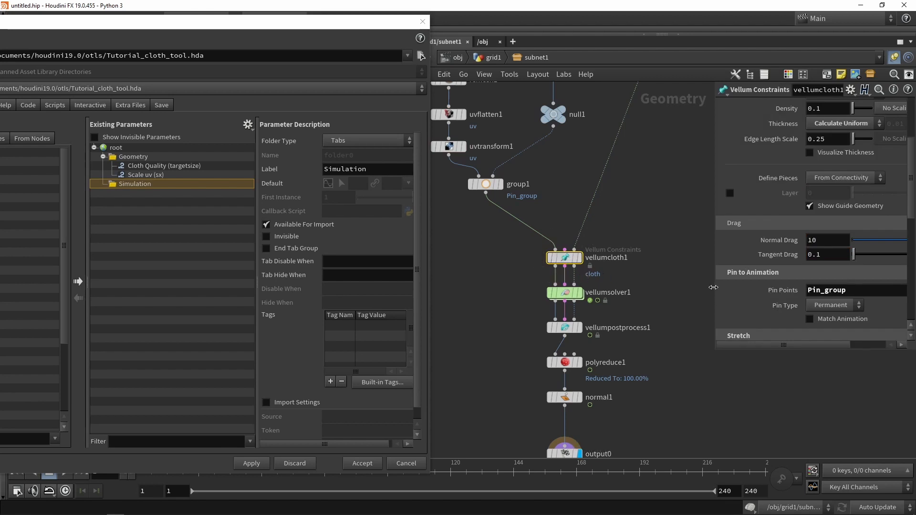
pyautogui.moveTo(713, 288); pyautogui.dragTo(617, 288)
pyautogui.scroll(4, 706, 244)
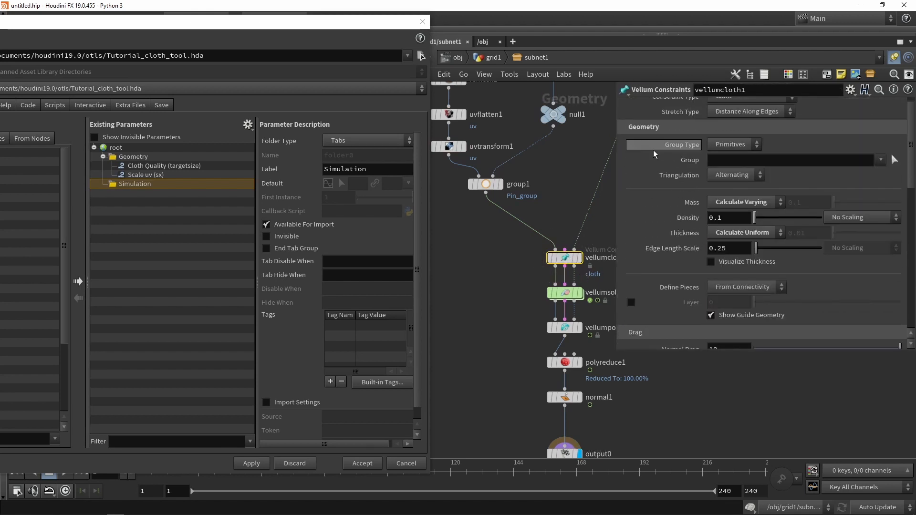
pyautogui.scroll(1, 668, 171)
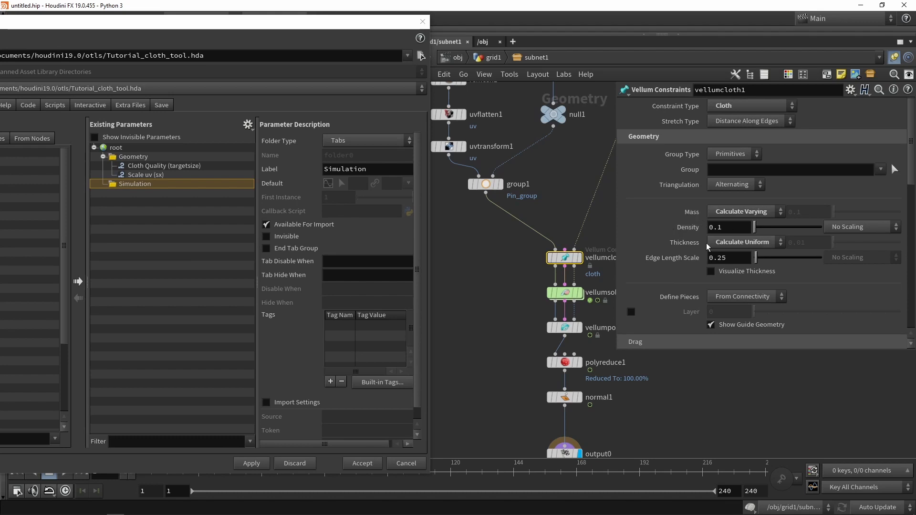
pyautogui.scroll(-6, 707, 223)
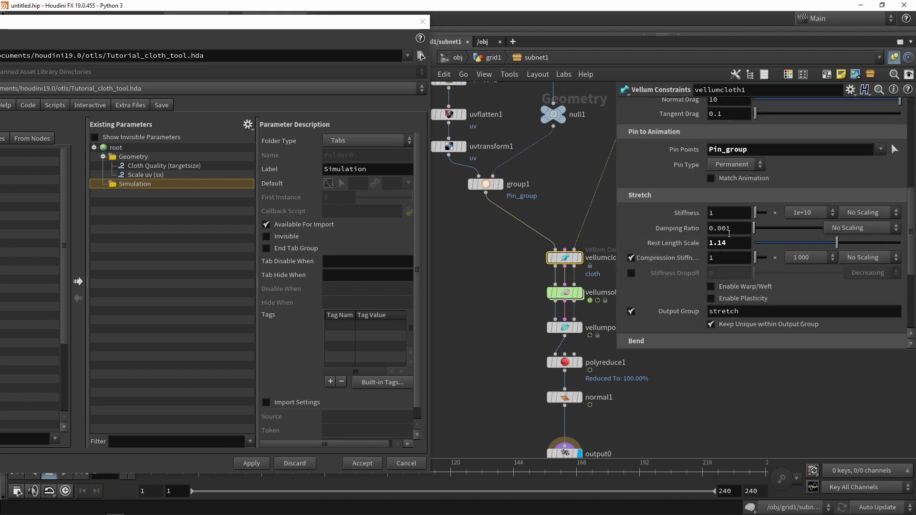
pyautogui.moveTo(684, 244); pyautogui.dragTo(136, 189)
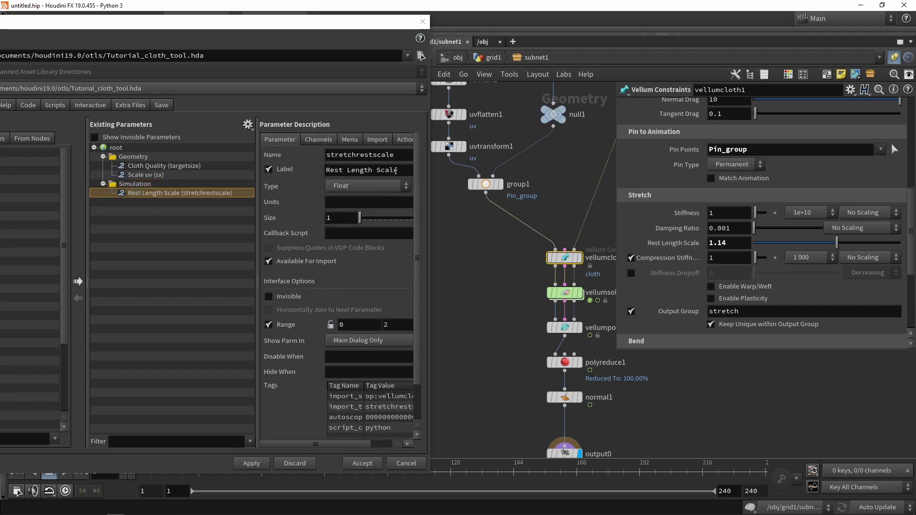
# - Label the exposed Rest Length Scale parameter Cloth stretch
pyautogui.moveTo(400, 170); pyautogui.dragTo(301, 166)
pyautogui.write('Cloth ')
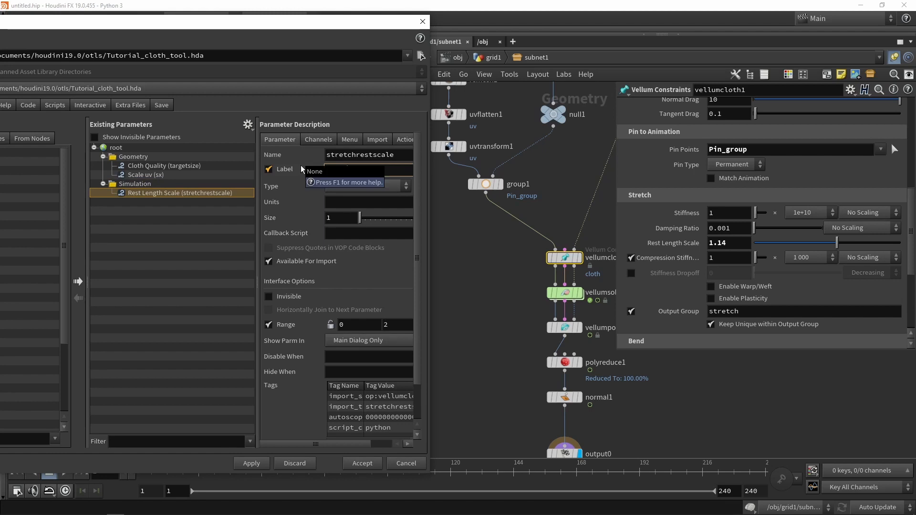
pyautogui.write('stretch')
pyautogui.press('Return')
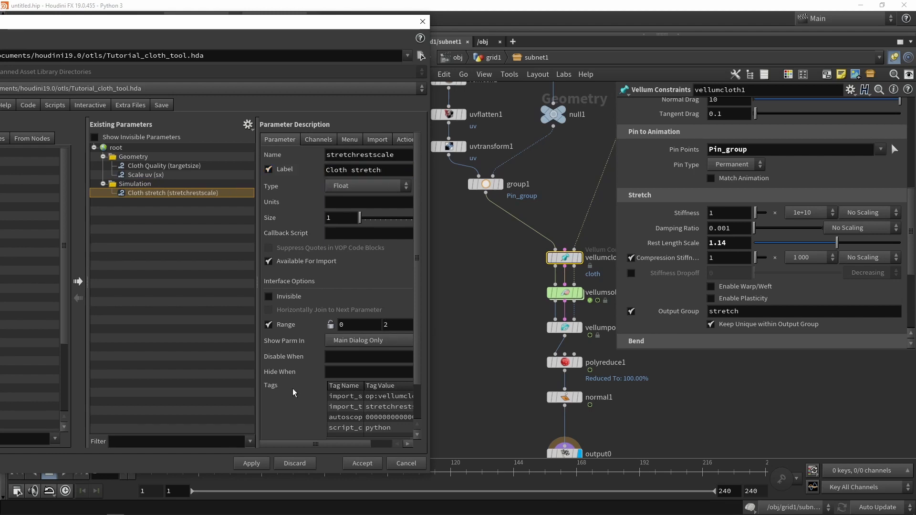
# - Set the friction Static Threshold of the vellumsolver1 node to 3
pyautogui.click(476, 330)
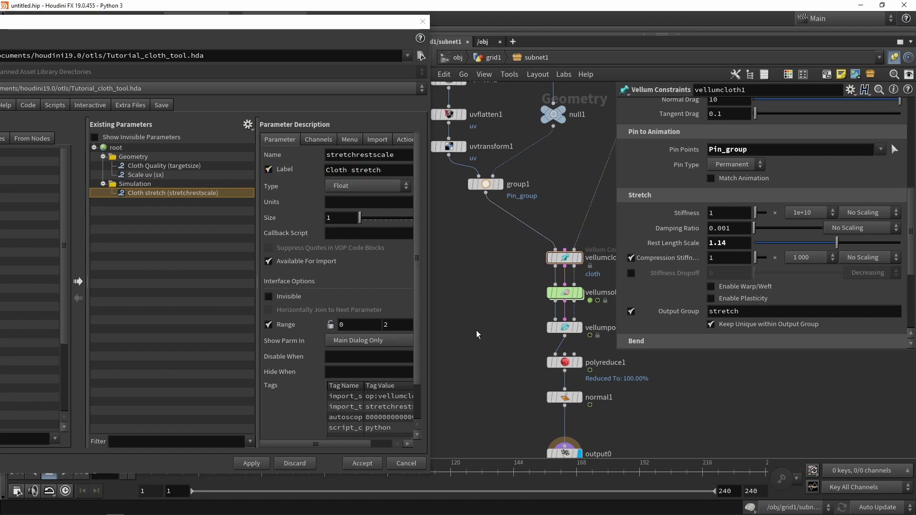
pyautogui.click(566, 296)
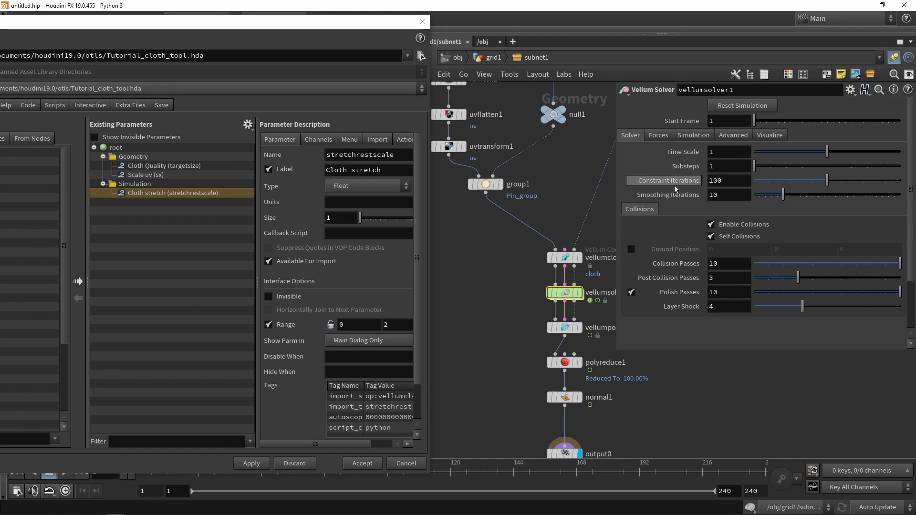
pyautogui.click(654, 137)
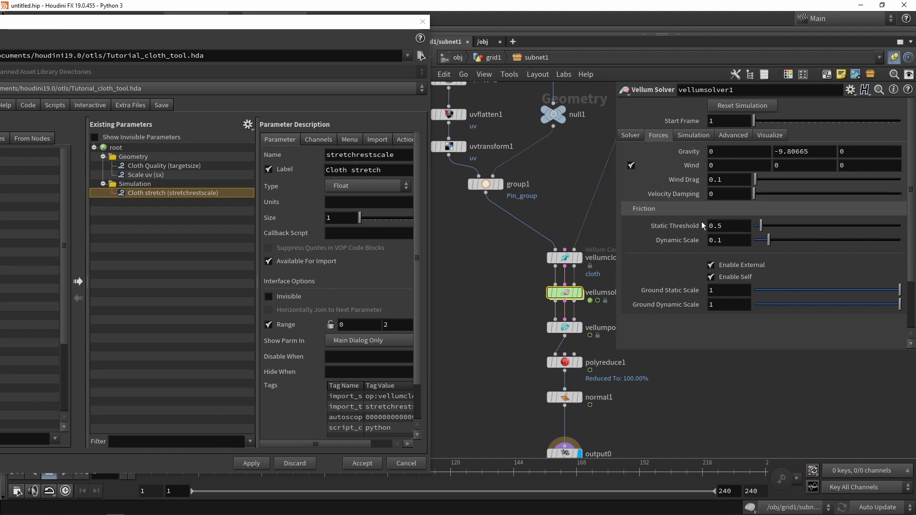
pyautogui.doubleClick(723, 225)
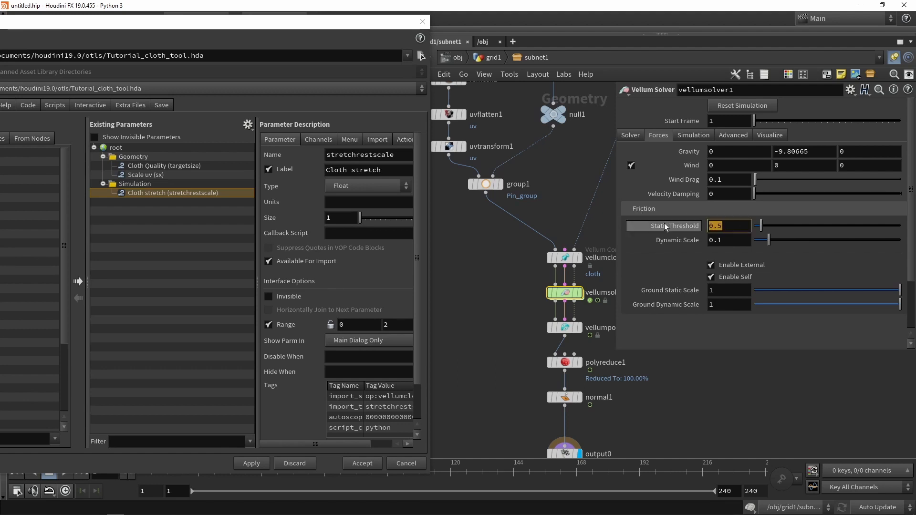
pyautogui.write('1')
pyautogui.press('Return')
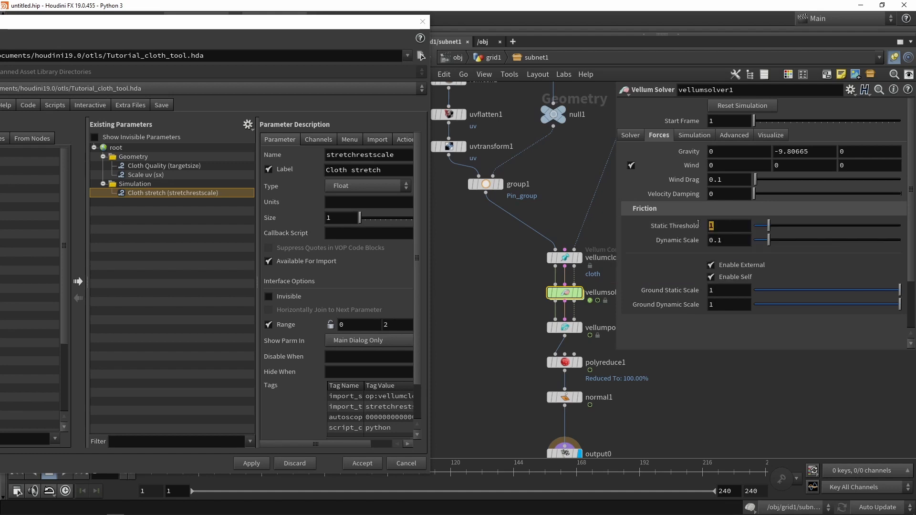
pyautogui.moveTo(671, 222)
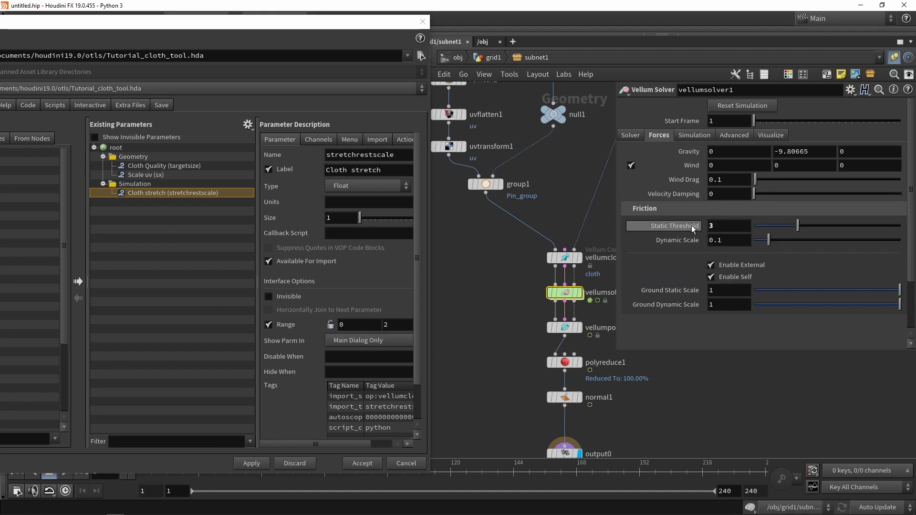
# - Expose the solver's Static Threshold as an asset parameter in the Simulation folder and label it Friction
pyautogui.moveTo(190, 193); pyautogui.dragTo(142, 184)
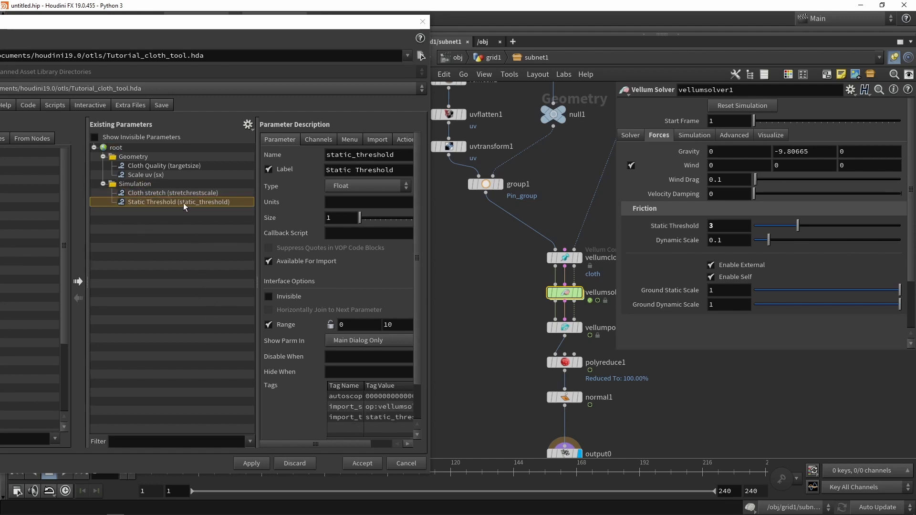
pyautogui.moveTo(388, 173); pyautogui.dragTo(245, 166)
pyautogui.write('Fri')
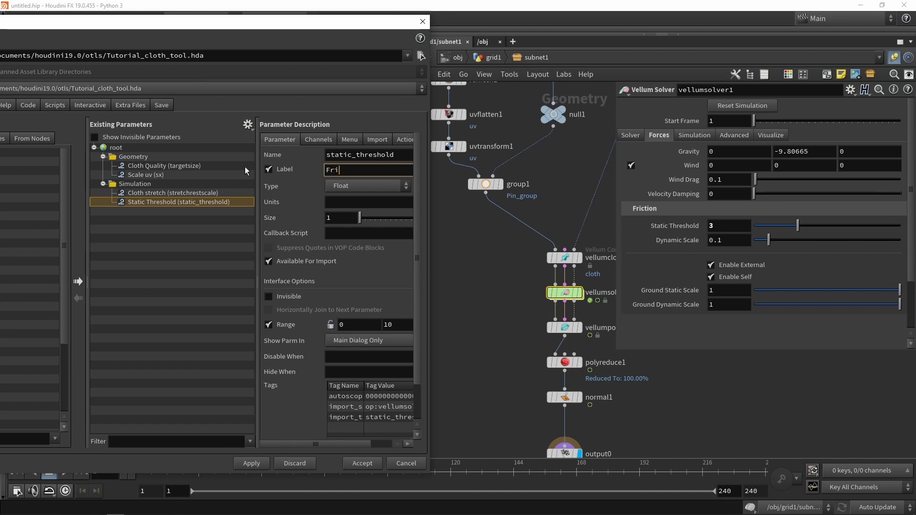
pyautogui.write('ction')
pyautogui.press('Return')
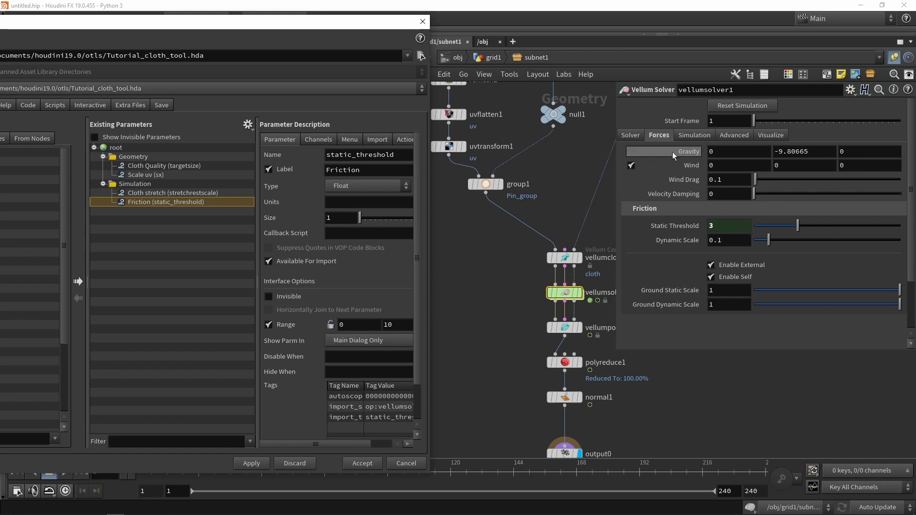
# - Expose vellumsolver1's Reset Simulation button as the first parameter in the Simulation folder and apply the asset changes
pyautogui.click(695, 133)
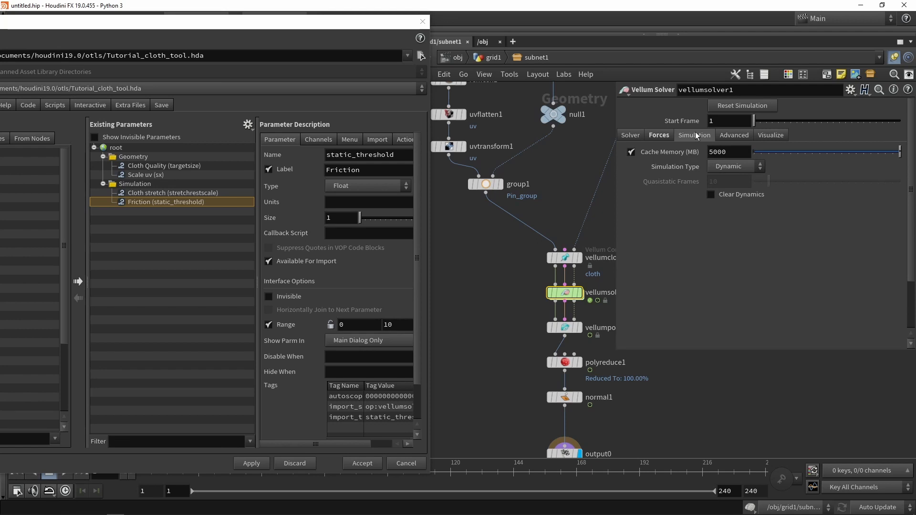
pyautogui.click(723, 136)
pyautogui.click(765, 134)
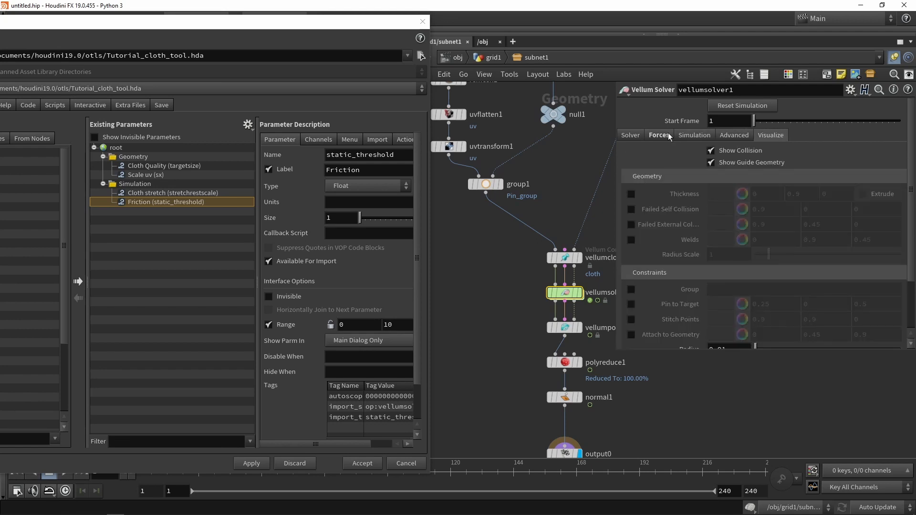
pyautogui.click(629, 135)
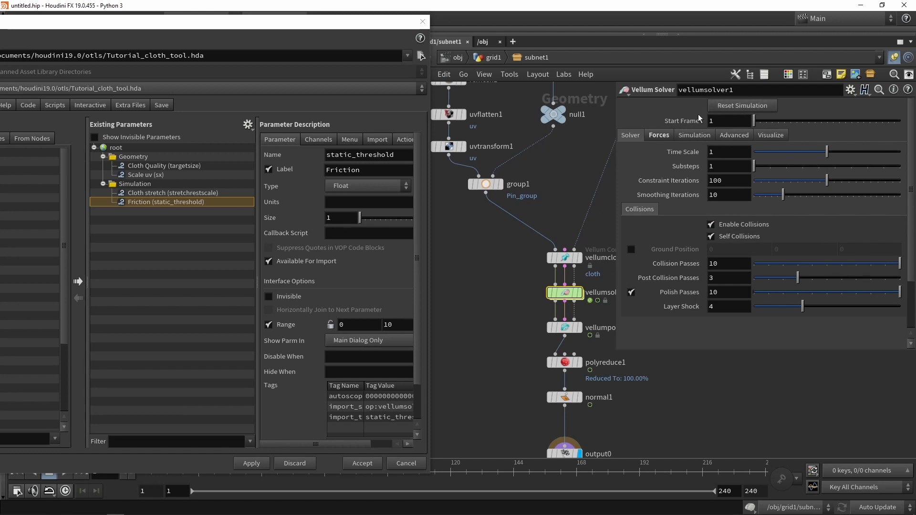
pyautogui.click(732, 135)
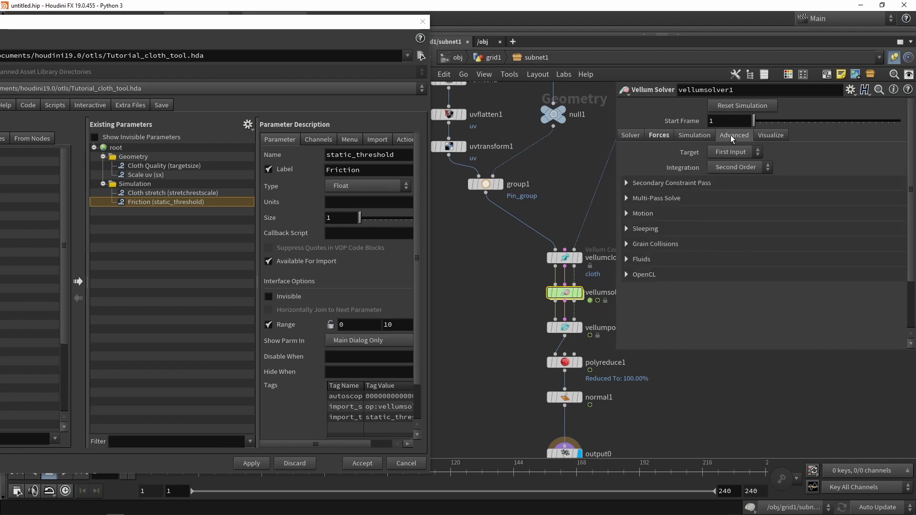
pyautogui.click(692, 135)
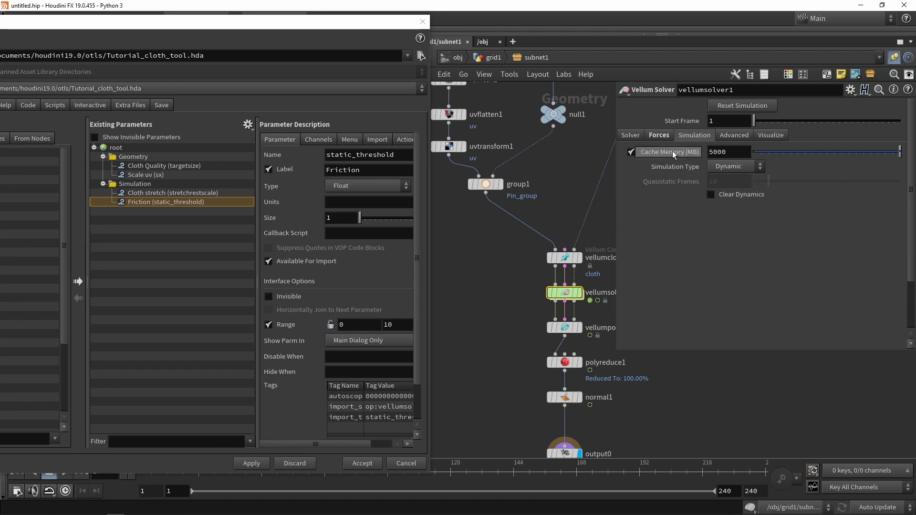
pyautogui.click(742, 105)
pyautogui.moveTo(433, 158); pyautogui.dragTo(136, 190)
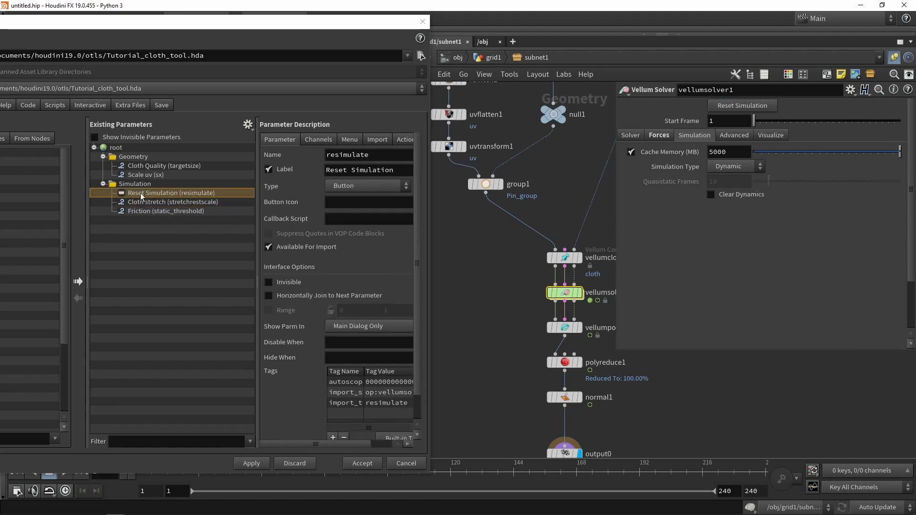
pyautogui.click(250, 465)
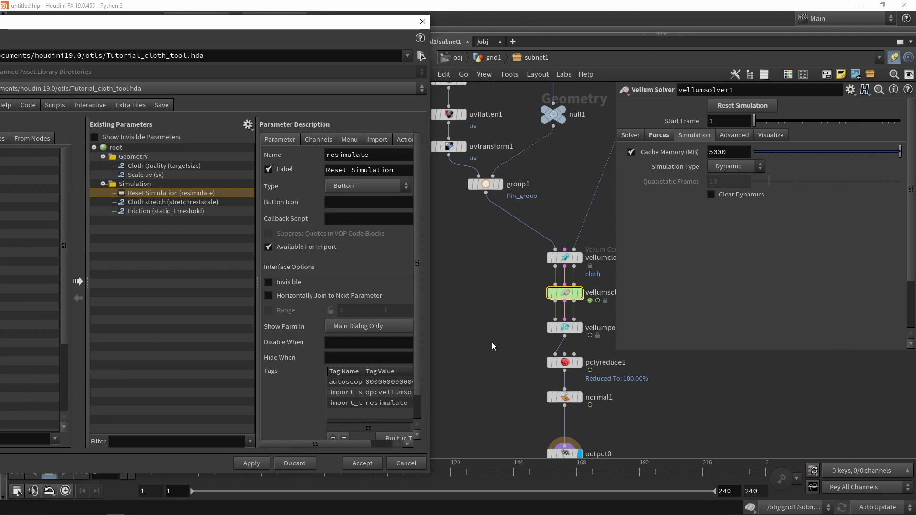
# - Expose the Spatial Blur of vellumpostprocess1 in the Simulation folder and label it Post Blur
pyautogui.click(564, 327)
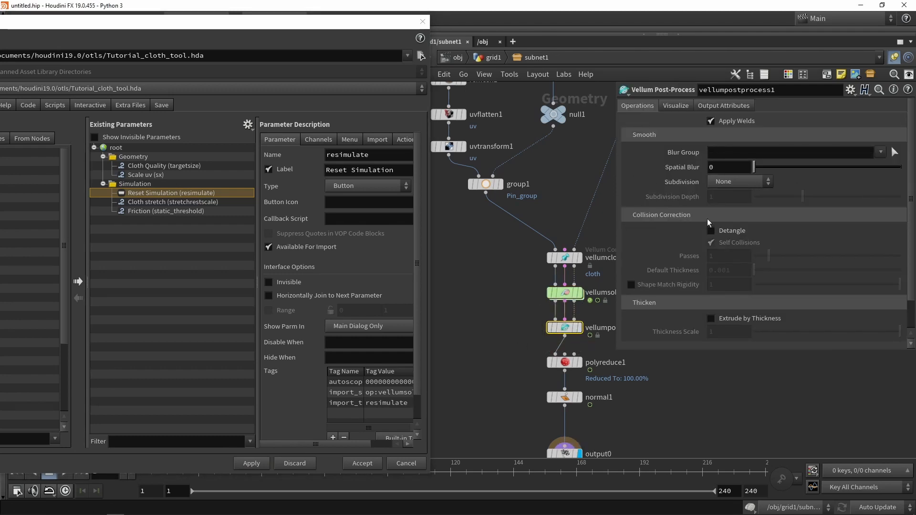
pyautogui.moveTo(754, 168); pyautogui.dragTo(683, 174)
pyautogui.moveTo(683, 170); pyautogui.dragTo(132, 188)
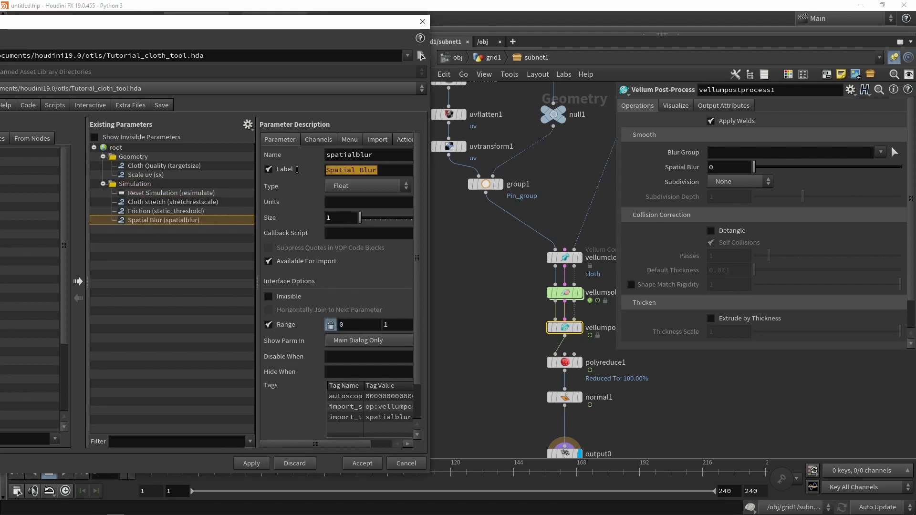
pyautogui.write('POst')
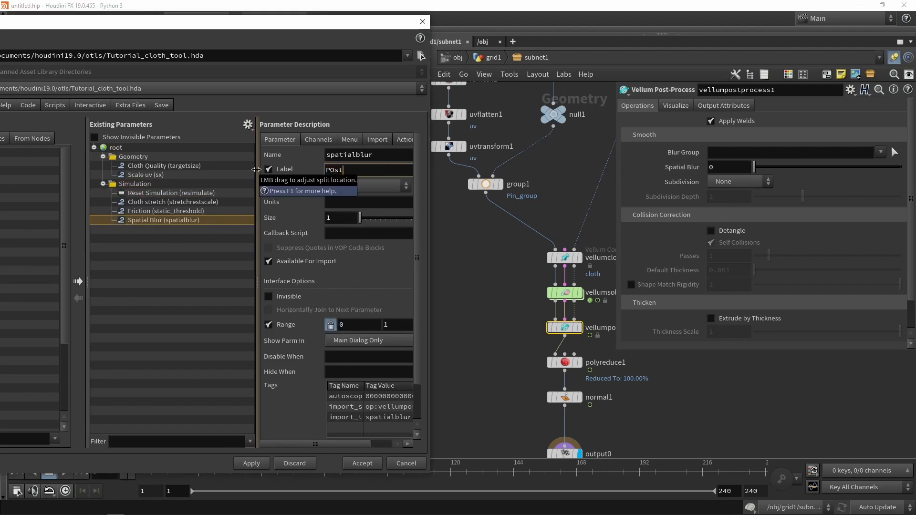
pyautogui.press('BackSpace')
pyautogui.press('BackSpace')
pyautogui.press('BackSpace')
pyautogui.write('ost Blur')
# - Expose the Percent To Keep of polyreduce1 as an asset parameter in the Geometry folder
pyautogui.moveTo(571, 365); pyautogui.dragTo(555, 284, button='middle')
pyautogui.click(555, 284)
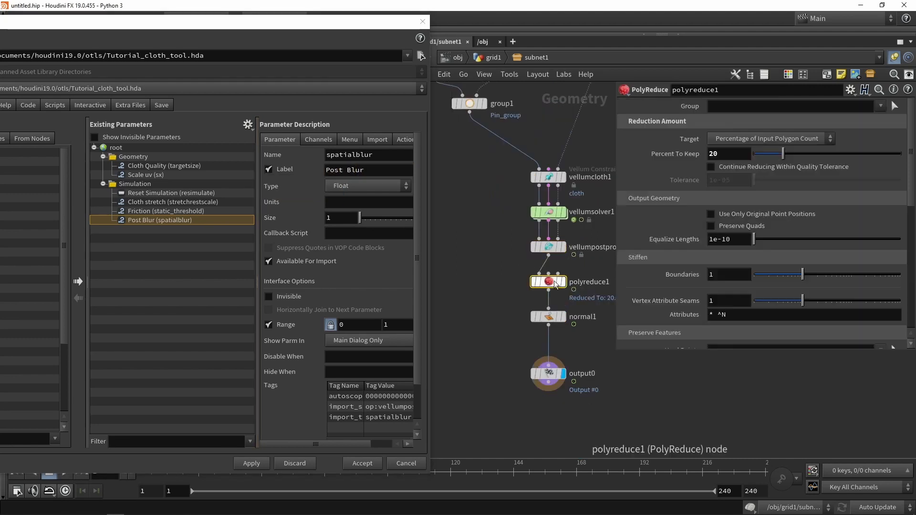
pyautogui.moveTo(551, 286)
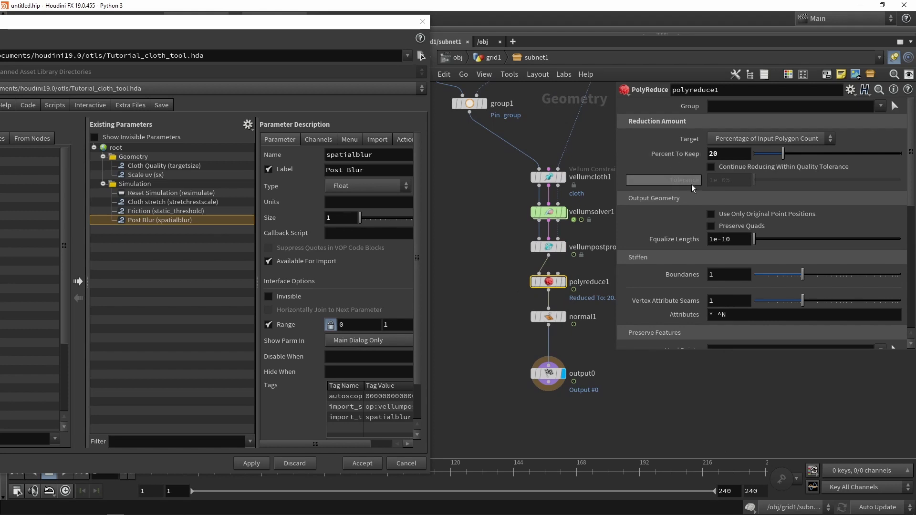
pyautogui.moveTo(666, 179); pyautogui.dragTo(146, 182)
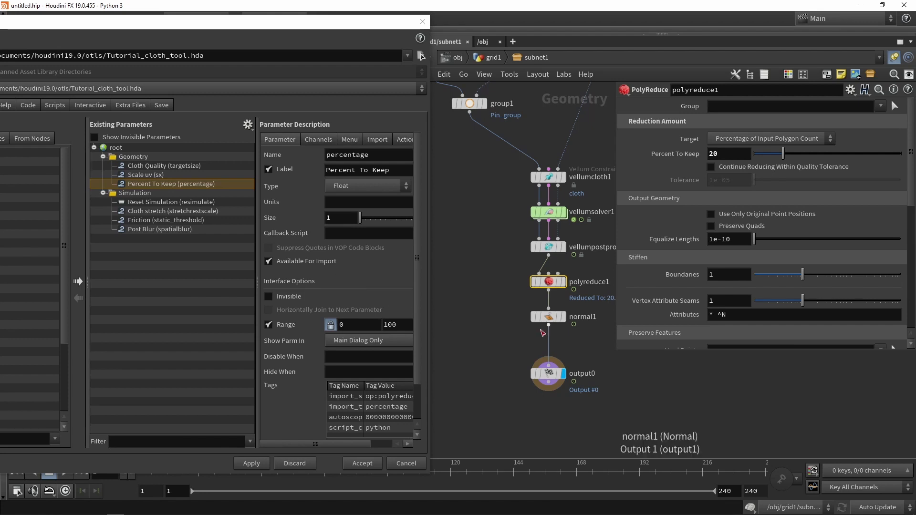
# - Expose the Cusp Angle of normal1 in the Geometry folder labelled Normal, and accept the asset definition changes
pyautogui.click(548, 317)
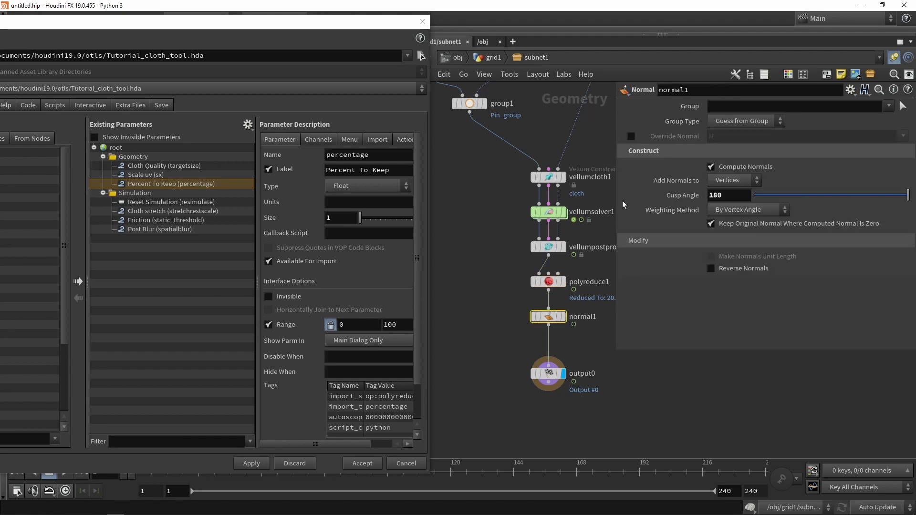
pyautogui.moveTo(691, 196); pyautogui.dragTo(122, 158)
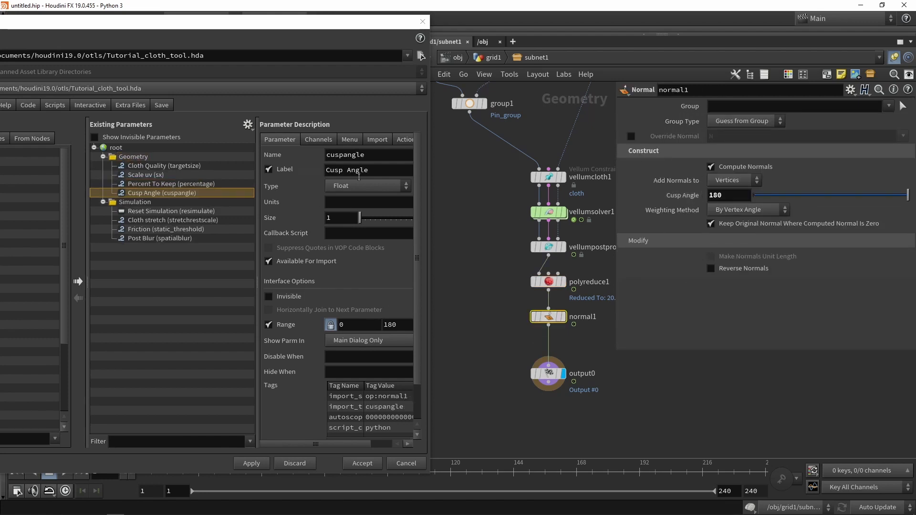
pyautogui.moveTo(369, 170); pyautogui.dragTo(276, 170)
pyautogui.write('Normal')
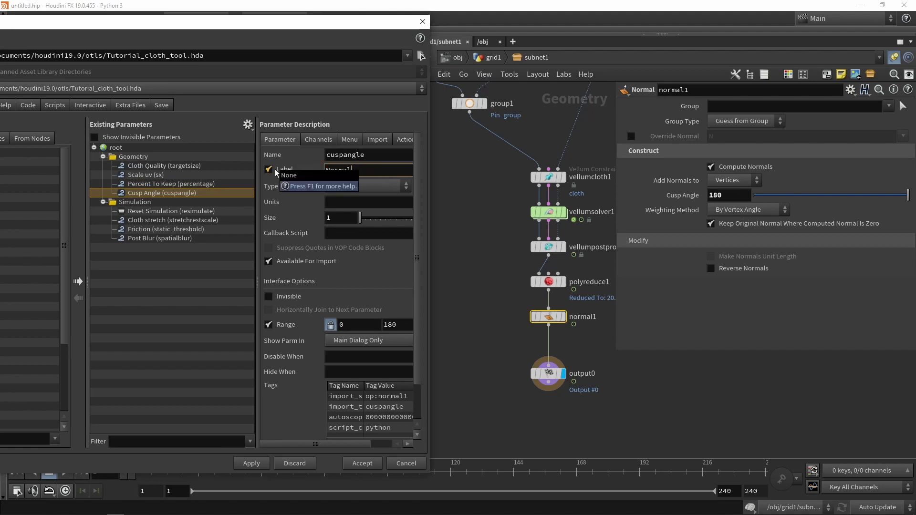
pyautogui.press('Return')
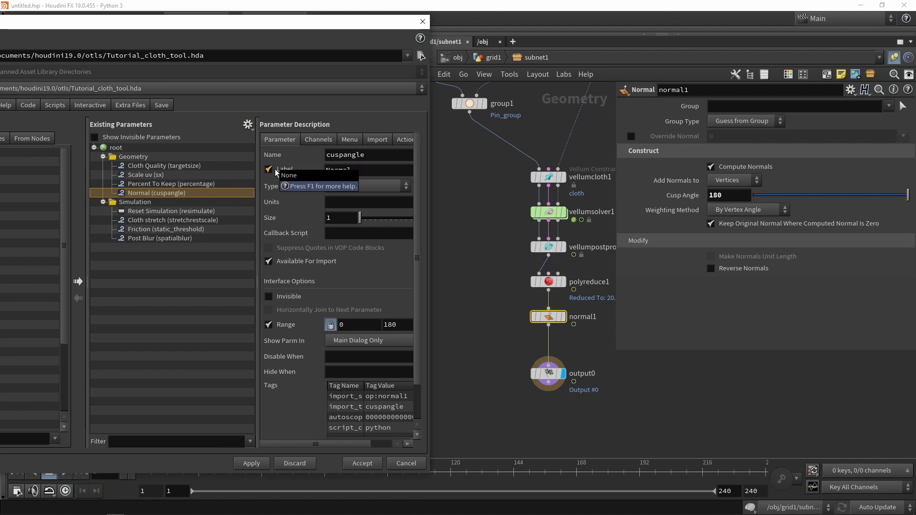
pyautogui.click(262, 464)
pyautogui.click(364, 462)
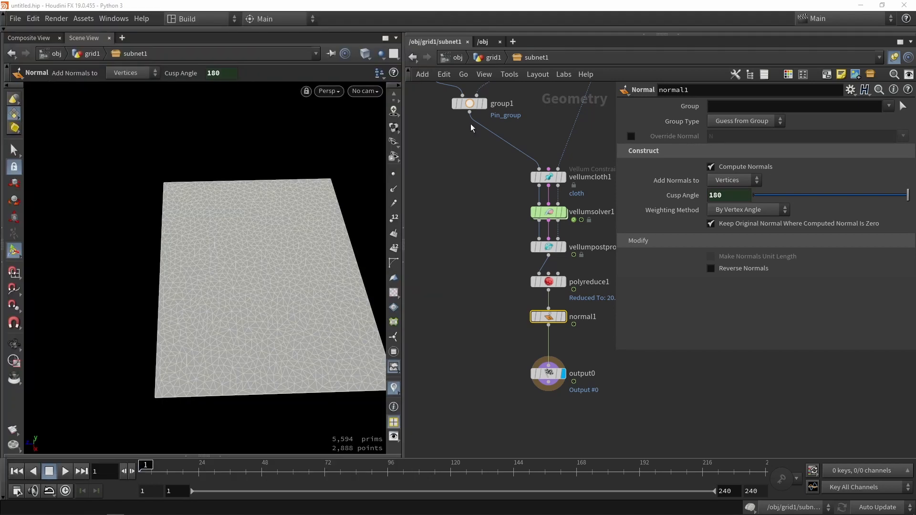
# - Return to the grid1 network and review the cloth asset's exposed Geometry and Simulation parameters
pyautogui.click(492, 58)
pyautogui.click(663, 106)
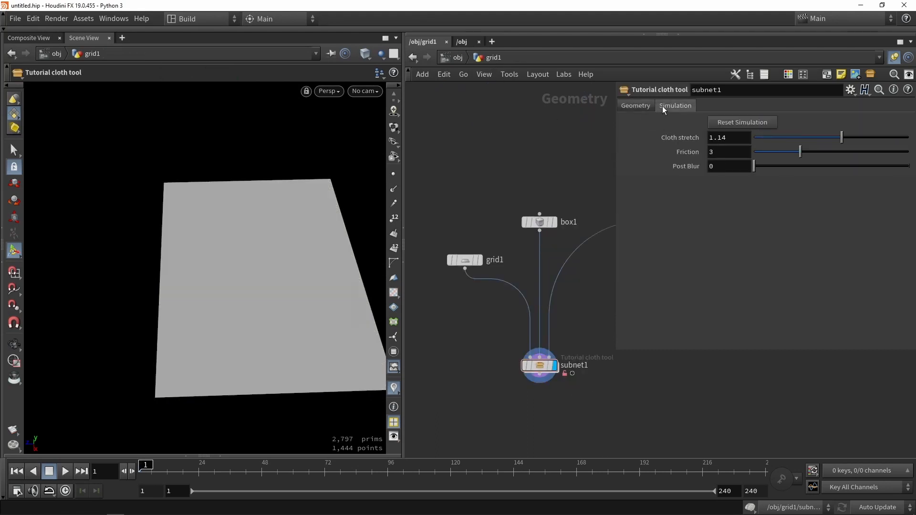
pyautogui.click(642, 107)
pyautogui.click(670, 109)
pyautogui.click(625, 109)
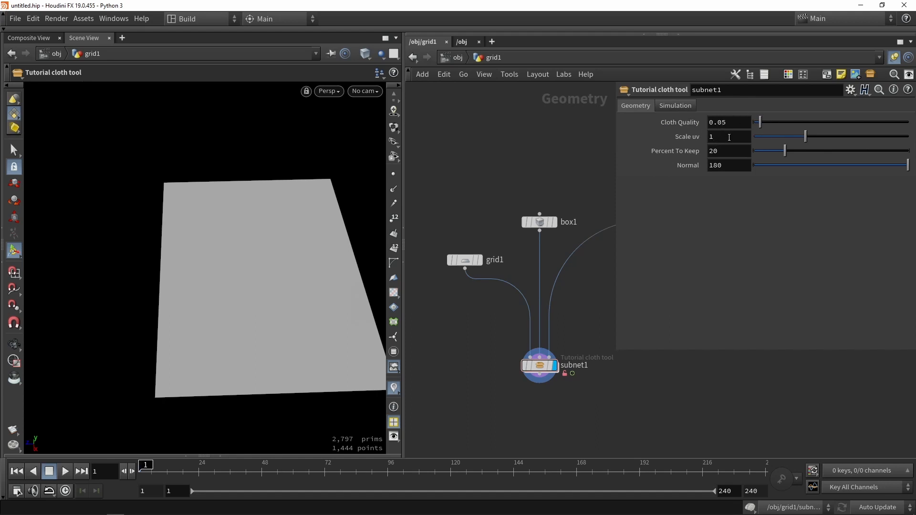
pyautogui.click(673, 107)
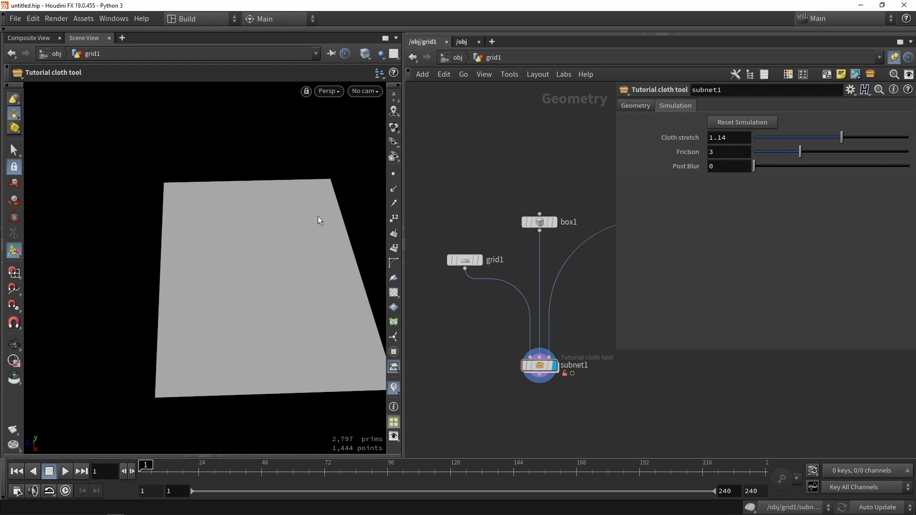
pyautogui.press('w')
pyautogui.press('w')
# - Open the asset properties of Tutorial cloth tool on subnet1 and change the Geometry folder's type to Simple
pyautogui.moveTo(466, 325)
pyautogui.mouseDown()
pyautogui.moveTo(487, 364)
pyautogui.moveTo(558, 374)
pyautogui.mouseUp()
pyautogui.click(58, 20)
pyautogui.moveTo(83, 20)
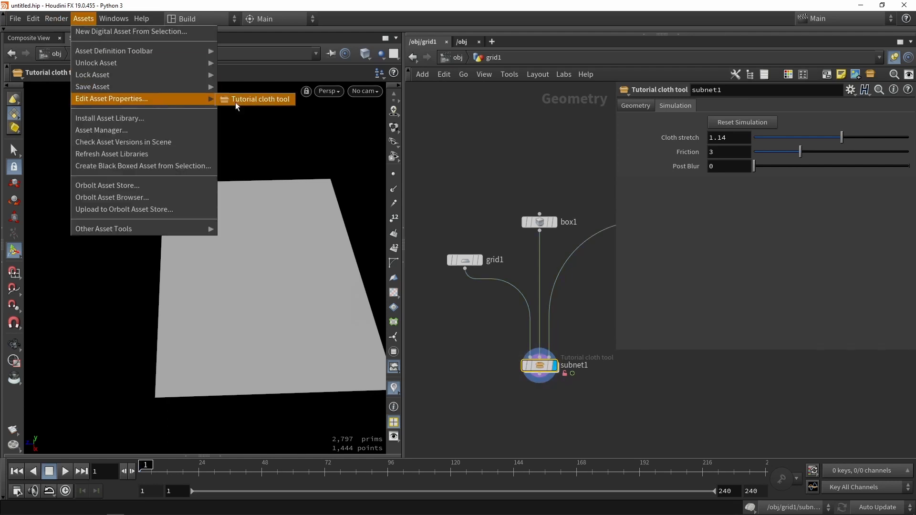
pyautogui.click(260, 98)
pyautogui.click(133, 156)
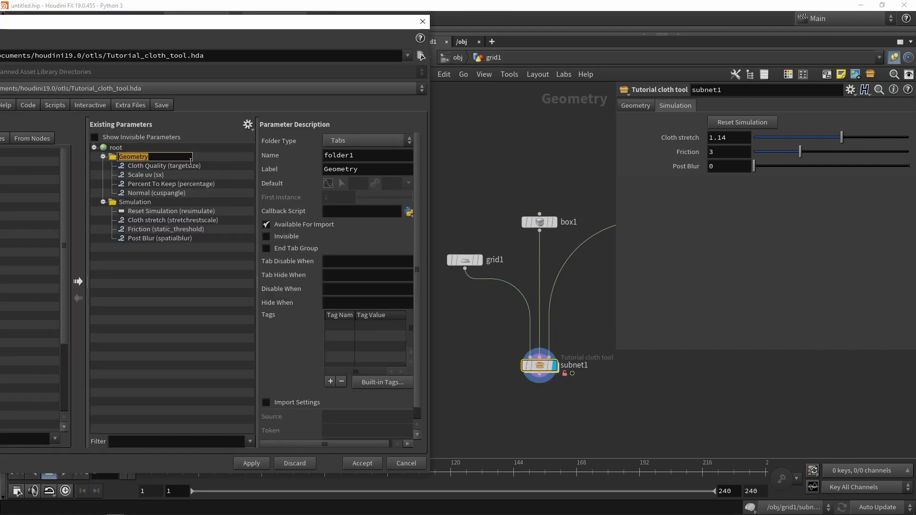
pyautogui.click(344, 142)
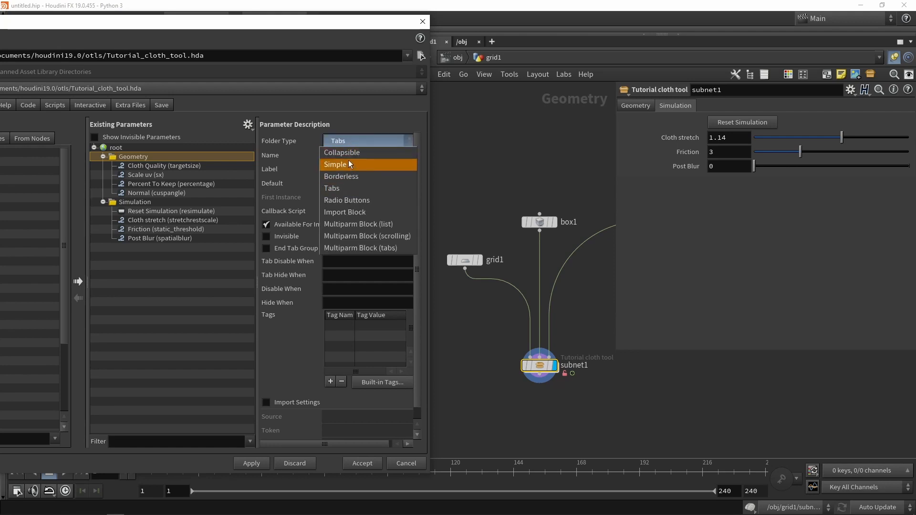
pyautogui.click(348, 162)
# - Change the Simulation folder's type to Simple
pyautogui.click(168, 201)
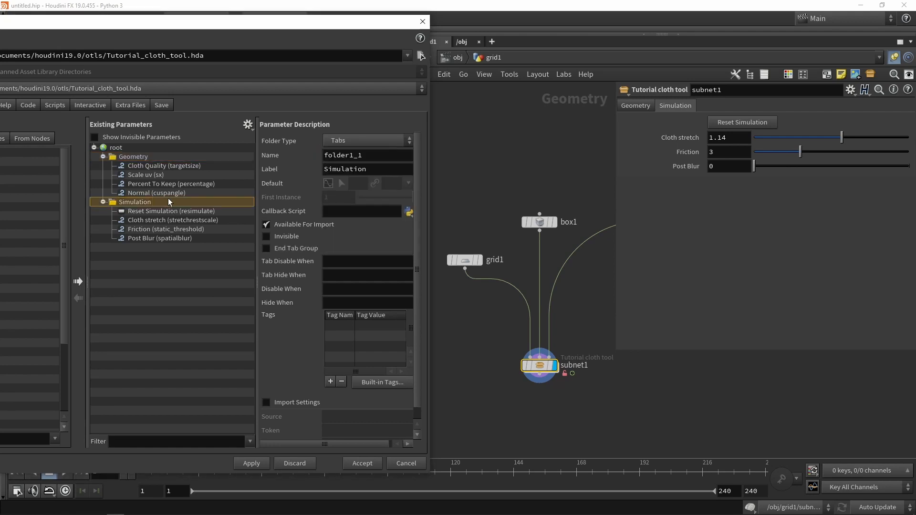
pyautogui.click(345, 141)
pyautogui.click(348, 163)
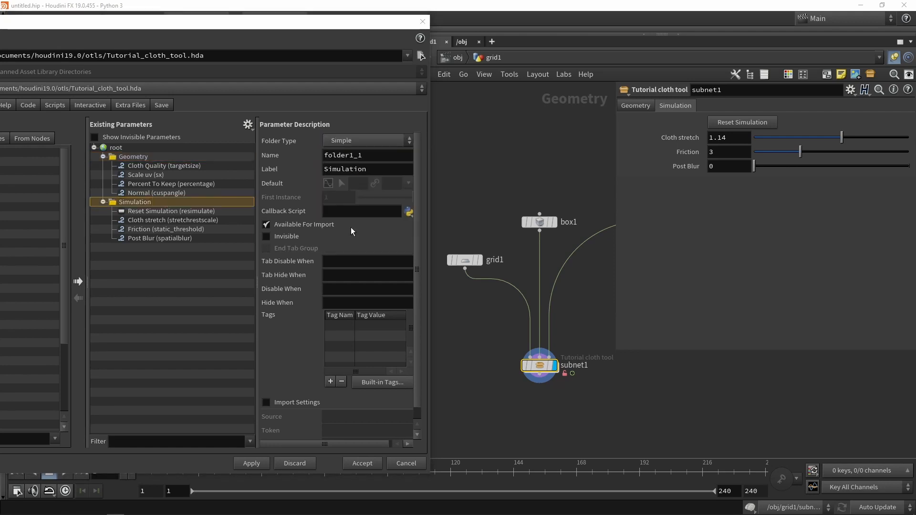
# - Apply the folder type changes and set the asset's Input 1 Label to Cloth object
pyautogui.click(247, 462)
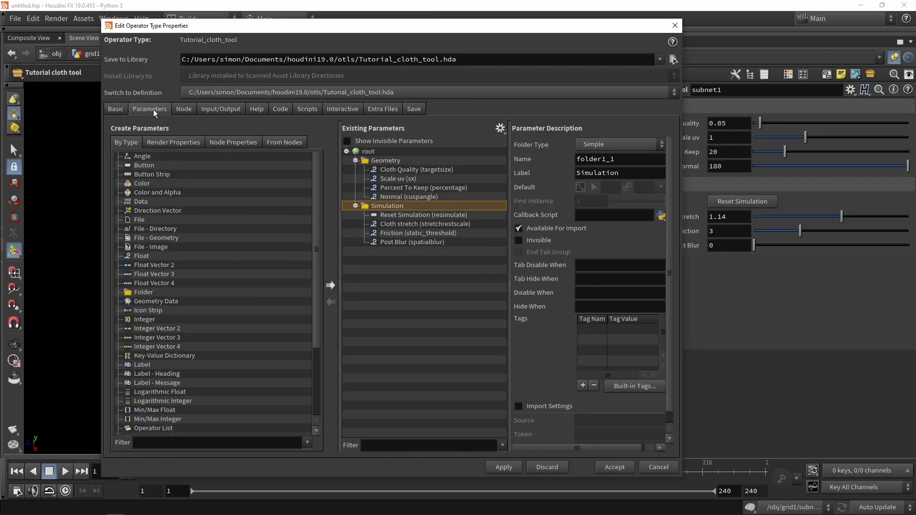
pyautogui.click(221, 109)
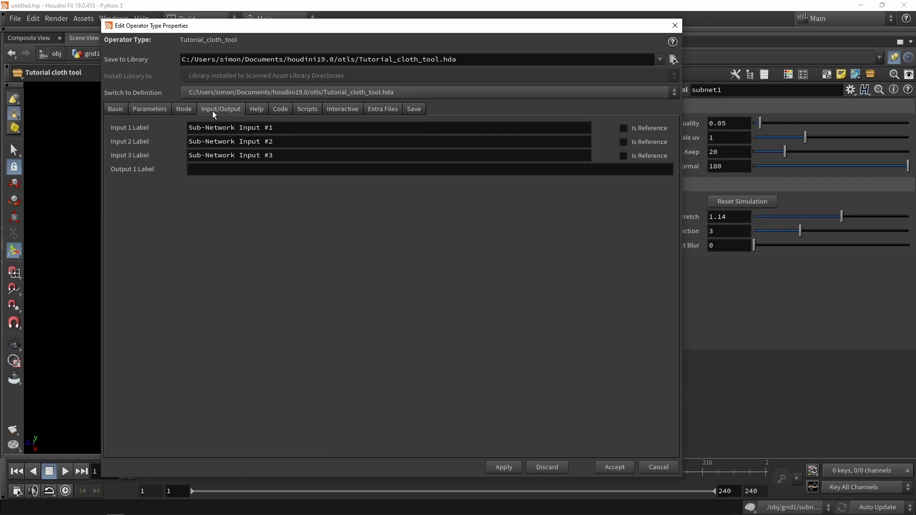
pyautogui.moveTo(276, 127); pyautogui.dragTo(180, 127)
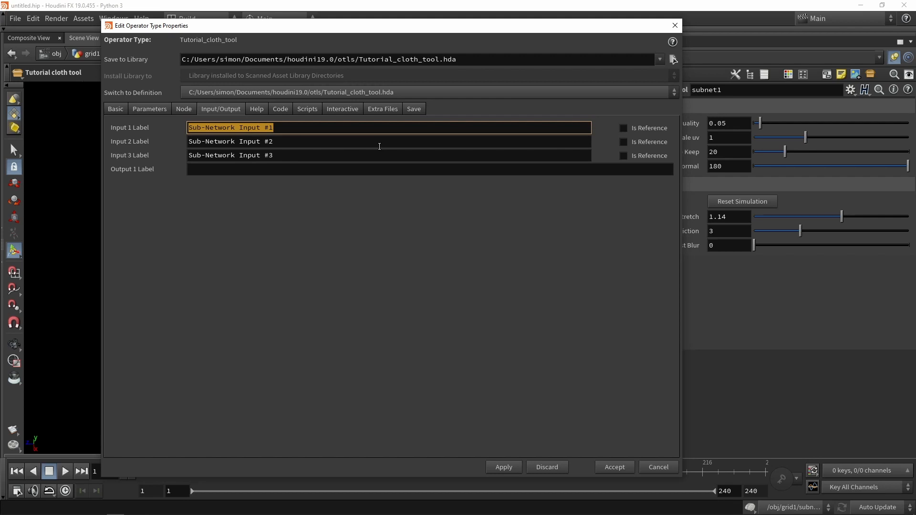
pyautogui.write('CL')
pyautogui.press('BackSpace')
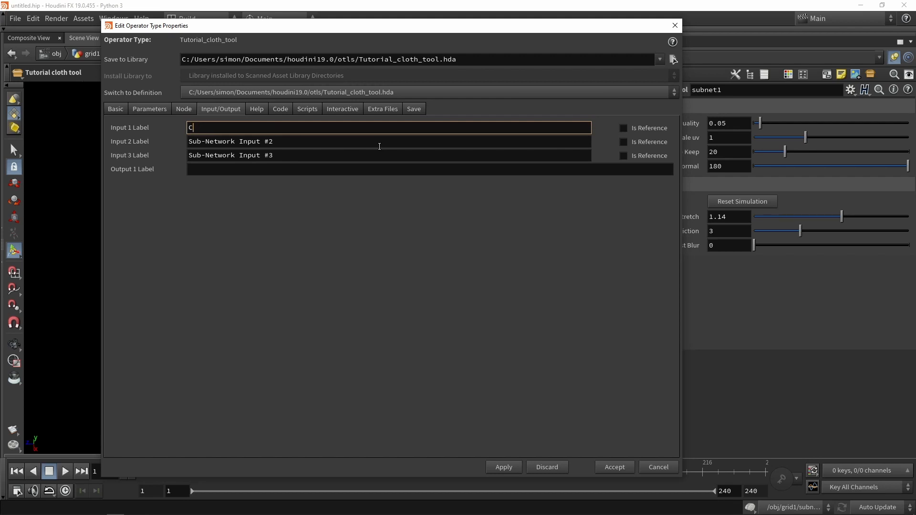
pyautogui.write('loth object')
pyautogui.press('Return')
# - Set the asset's Input 2 Label to Pin cloth
pyautogui.tripleClick(379, 142)
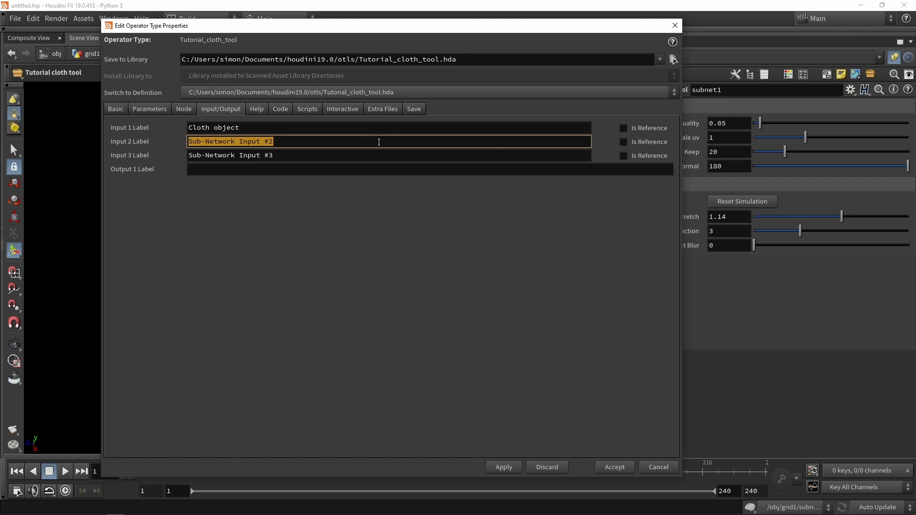
pyautogui.write('Pin')
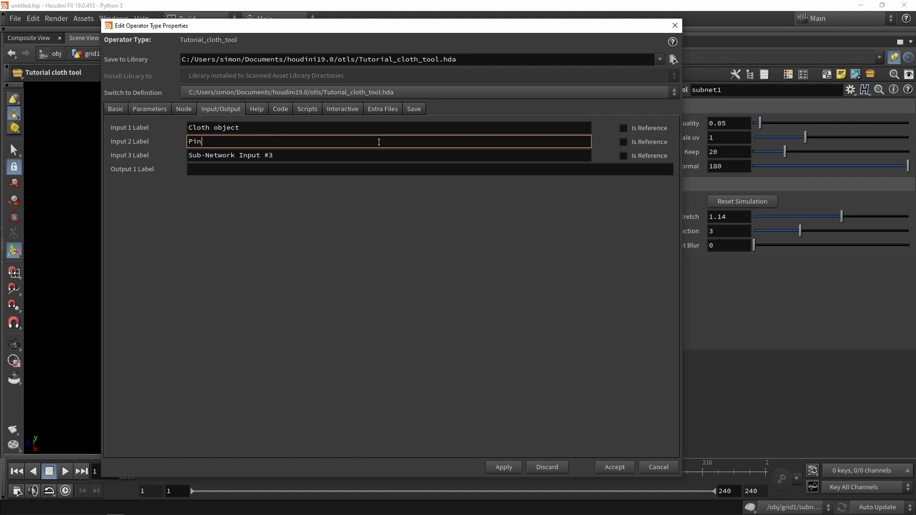
pyautogui.write(' cloth')
pyautogui.press('Return')
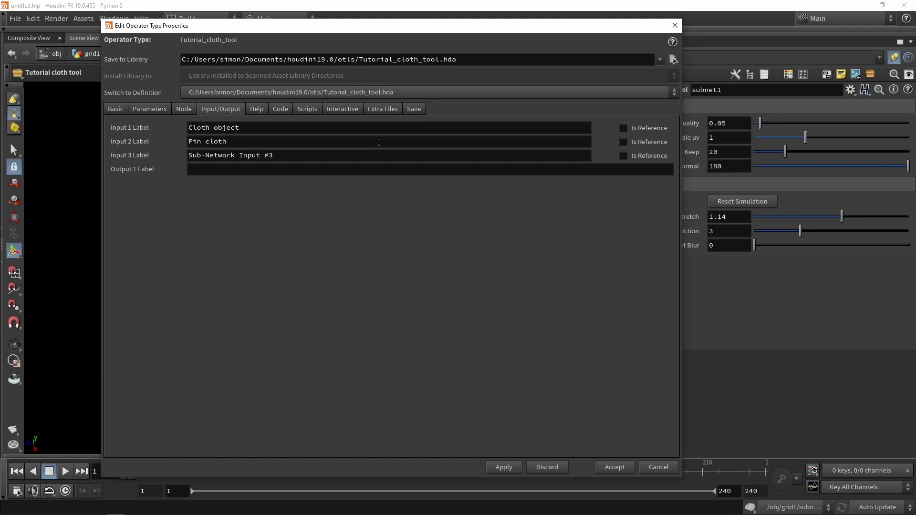
# - Set the asset's Input 3 Label to Collisions and accept the asset definition changes
pyautogui.click(365, 156)
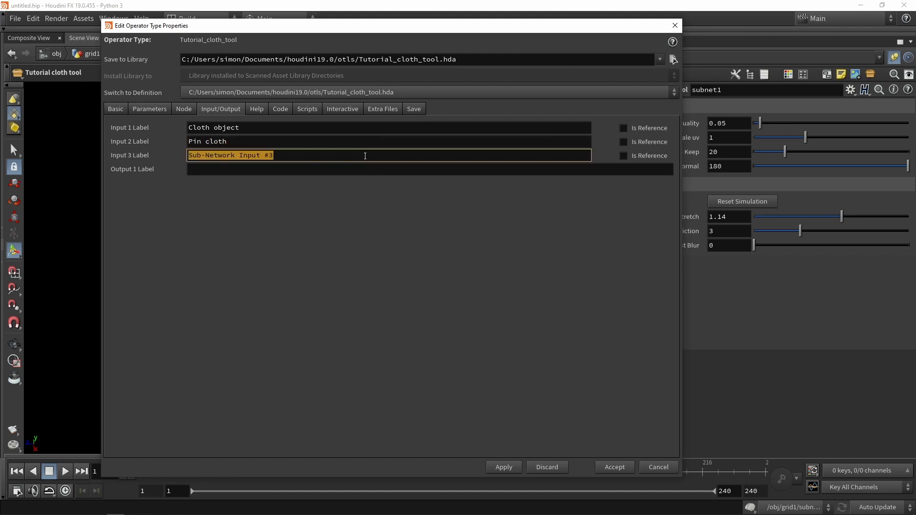
pyautogui.write('Col')
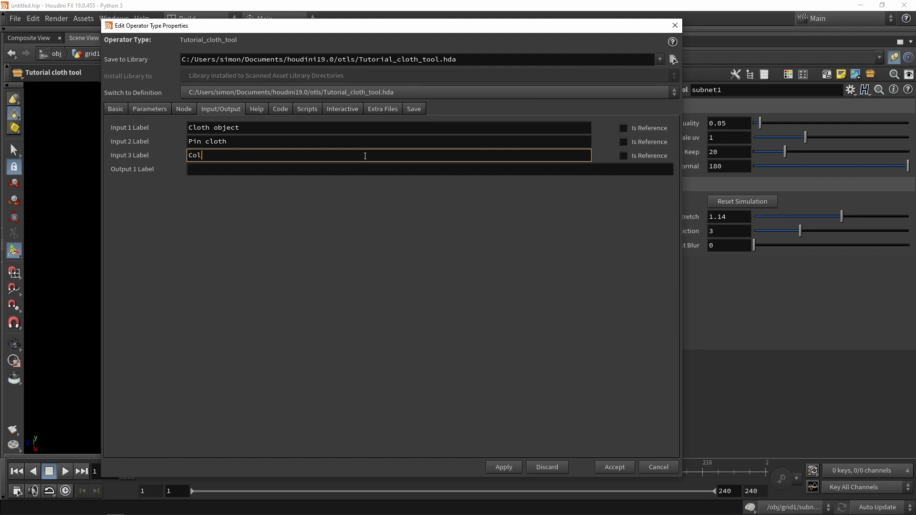
pyautogui.write('lisions')
pyautogui.press('Return')
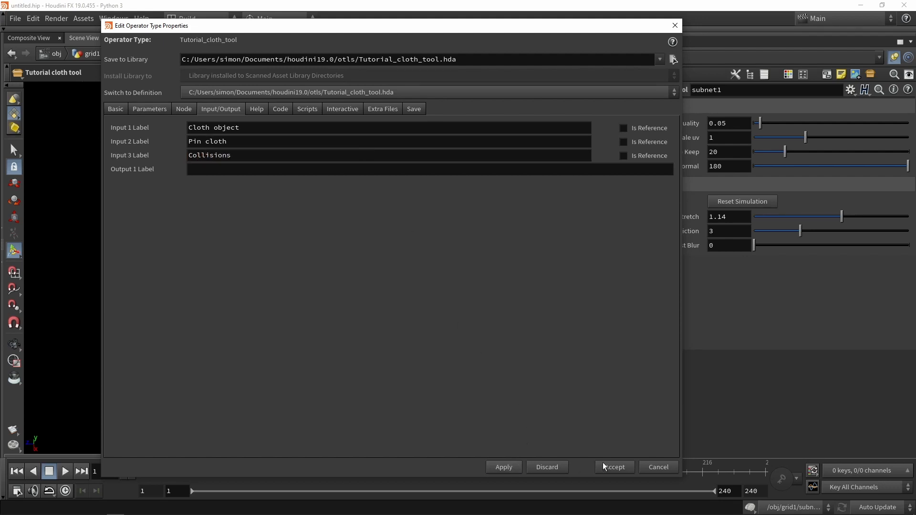
pyautogui.click(619, 469)
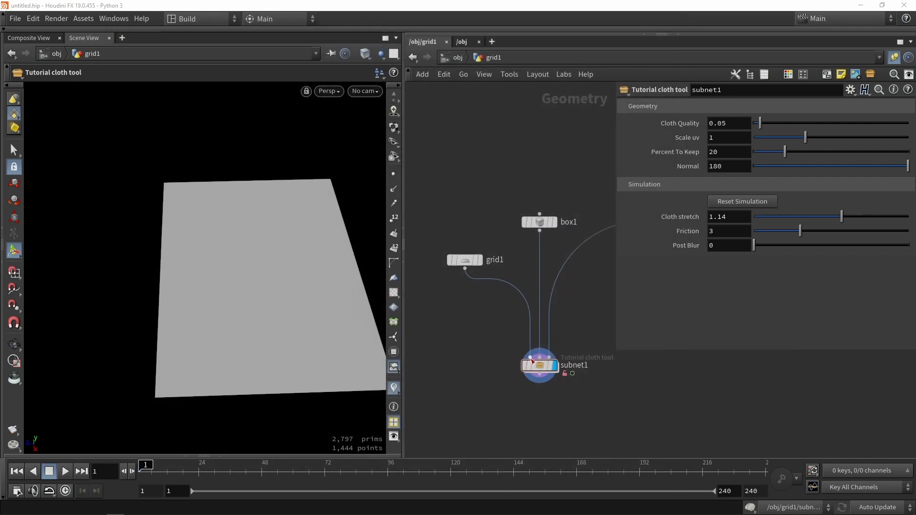
# - Nudge the subnet1 node slightly in the network and play the cloth simulation to frame 31
pyautogui.scroll(2, 531, 360)
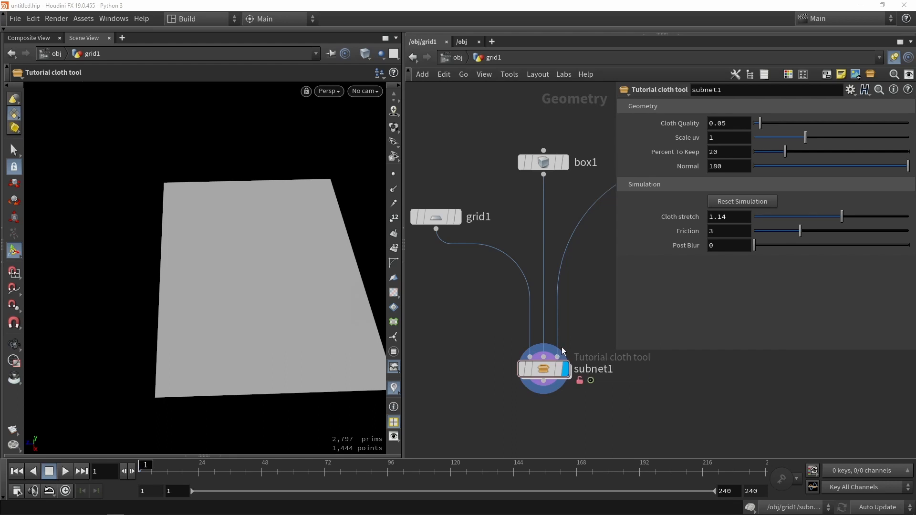
pyautogui.scroll(-3, 580, 335)
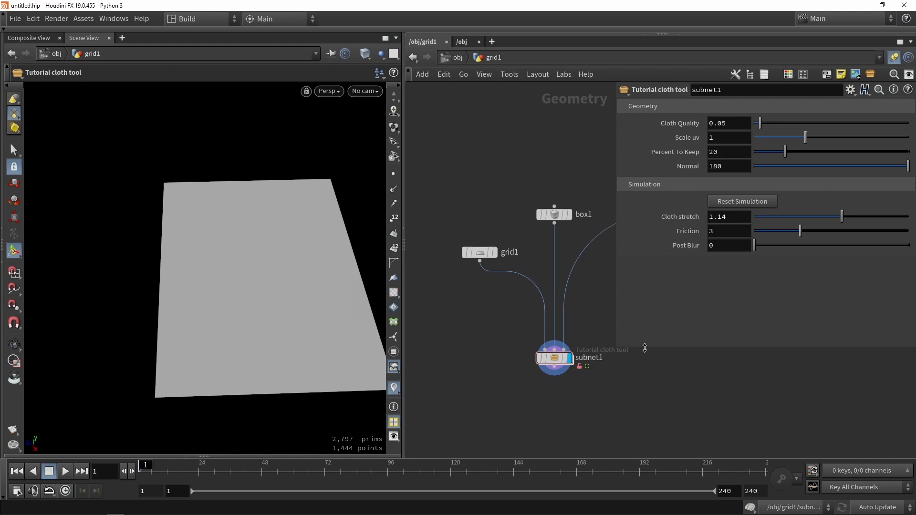
pyautogui.moveTo(554, 363); pyautogui.dragTo(563, 371)
pyautogui.click(66, 471)
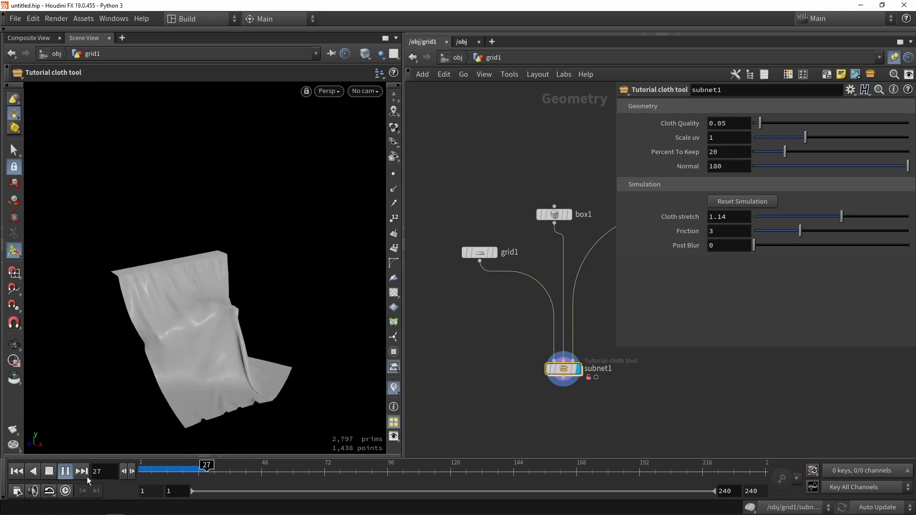
pyautogui.click(49, 471)
# - Inspect the cloth in wireframe, continue the simulation to frame 46 and restore the shaded display
pyautogui.press('w')
pyautogui.press('Escape')
pyautogui.moveTo(214, 341); pyautogui.dragTo(233, 336)
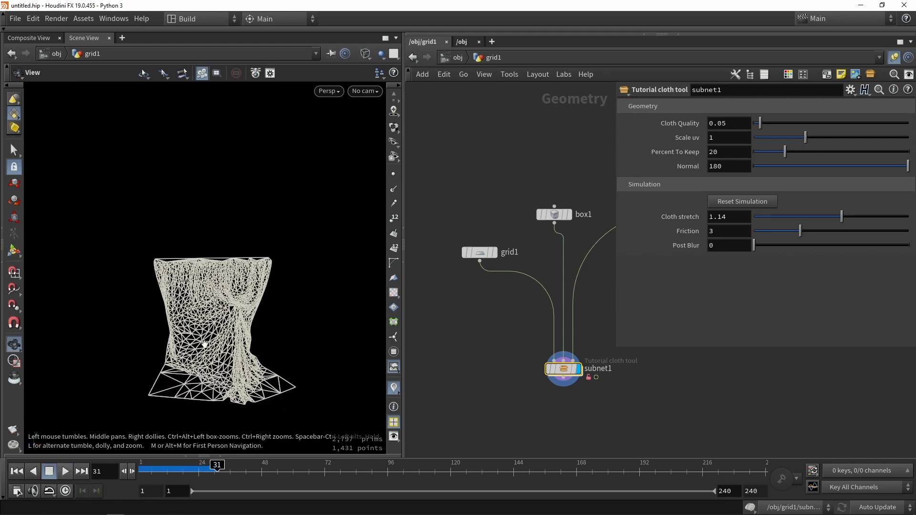
pyautogui.press('Return')
pyautogui.click(65, 472)
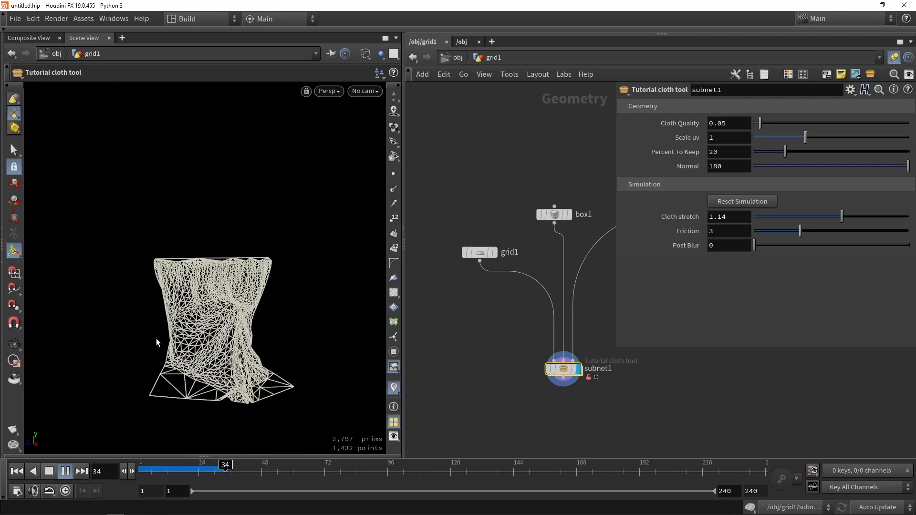
pyautogui.click(49, 471)
pyautogui.moveTo(284, 331)
pyautogui.mouseDown()
pyautogui.moveTo(204, 341)
pyautogui.moveTo(307, 343)
pyautogui.moveTo(288, 337)
pyautogui.mouseUp()
pyautogui.press('w')
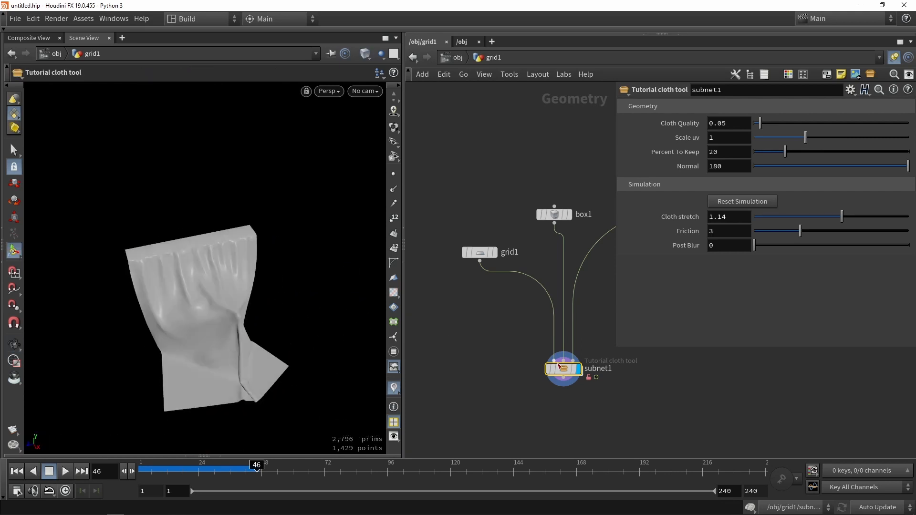
# - Enter the subnet1 network and add a Switch node beside the normal1 and output0 nodes
pyautogui.doubleClick(563, 369)
pyautogui.press('Tab')
pyautogui.write('sw')
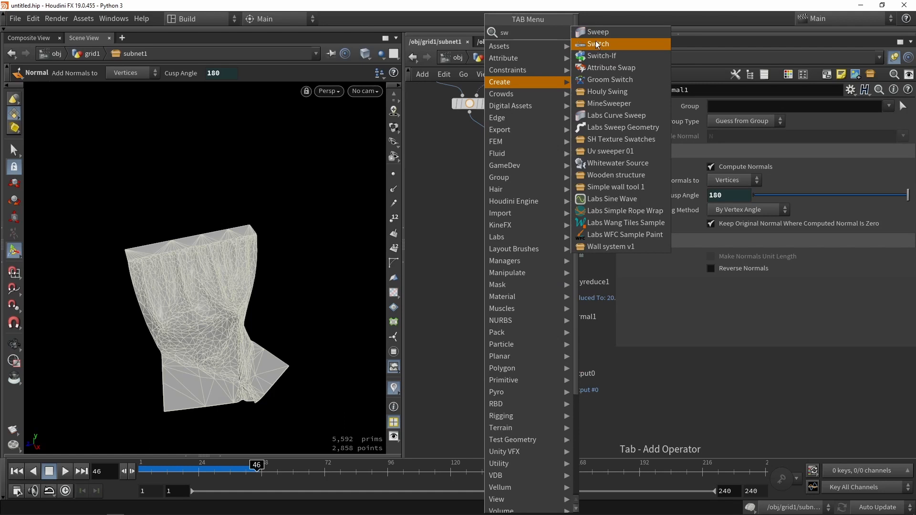
pyautogui.click(597, 44)
pyautogui.click(454, 346)
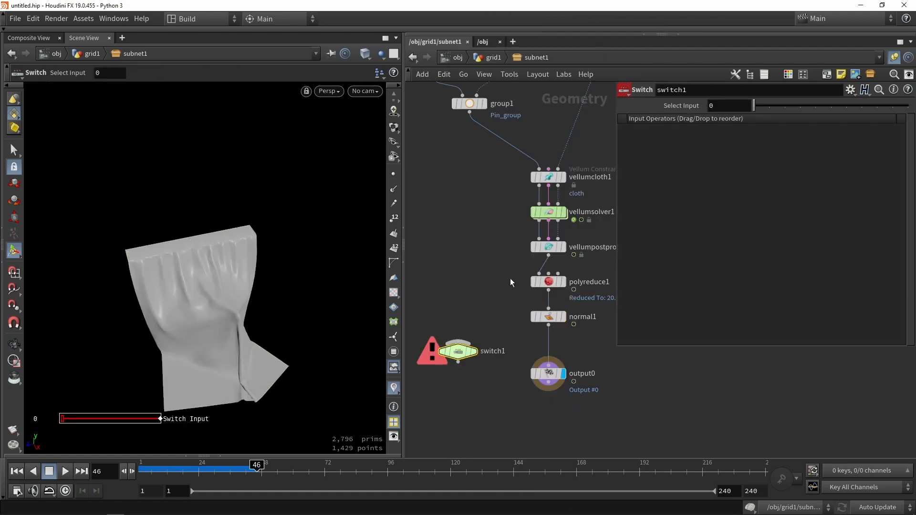
pyautogui.moveTo(470, 311); pyautogui.dragTo(452, 353)
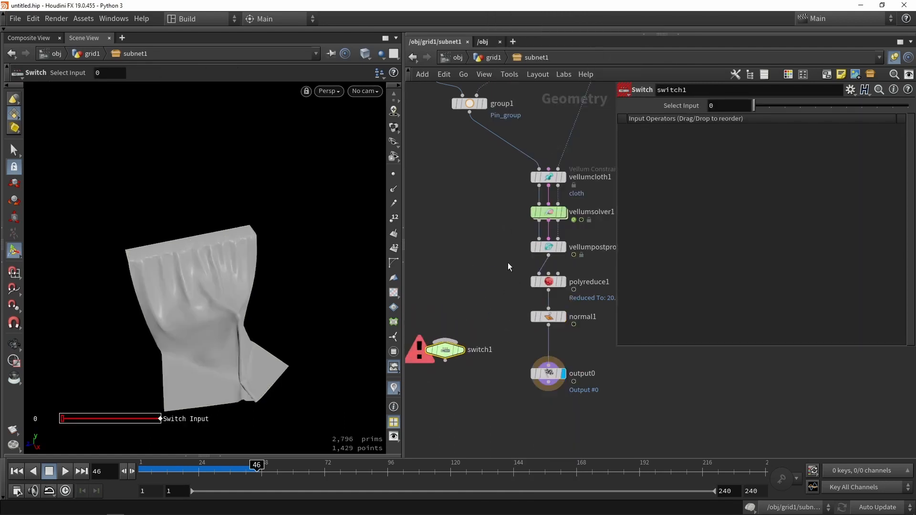
# - Wire vellumsolver1 and normal1 into switch1 as its two inputs
pyautogui.moveTo(539, 221); pyautogui.dragTo(445, 341)
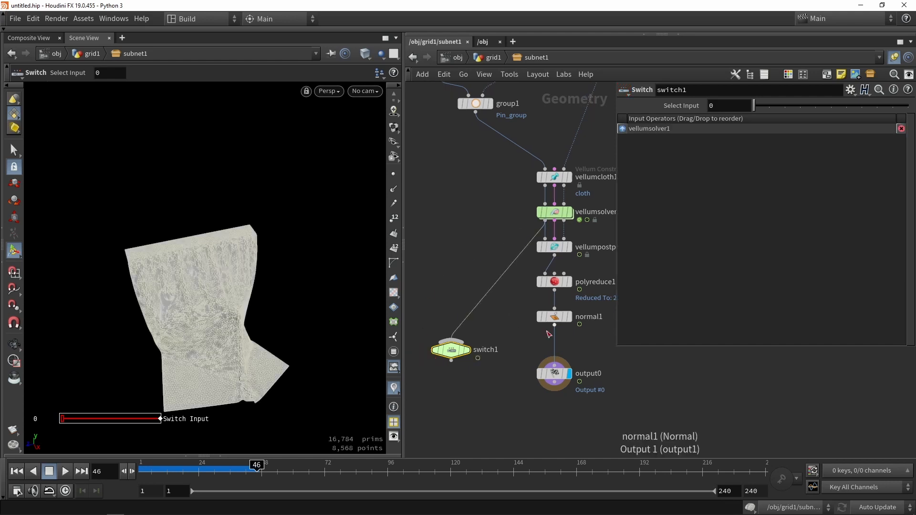
pyautogui.moveTo(559, 329); pyautogui.dragTo(451, 341)
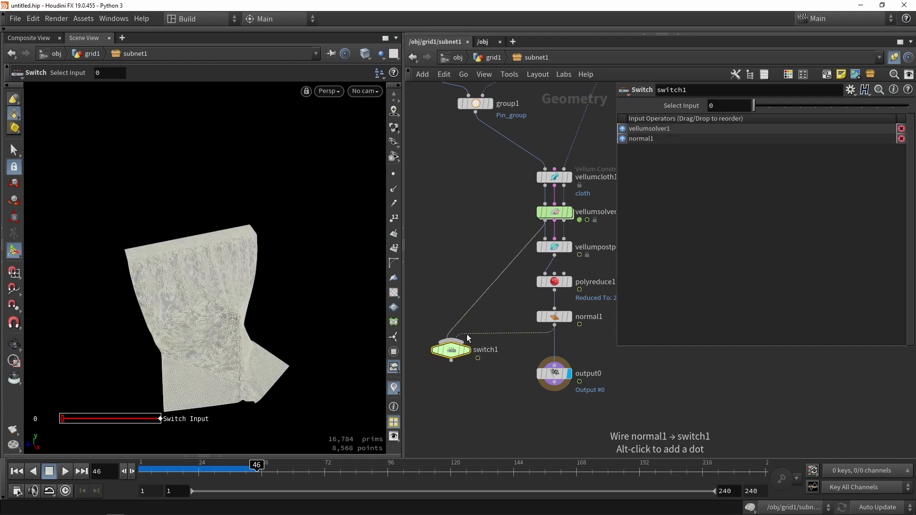
pyautogui.moveTo(755, 107)
pyautogui.mouseDown()
pyautogui.moveTo(769, 109)
pyautogui.moveTo(761, 115)
pyautogui.mouseUp()
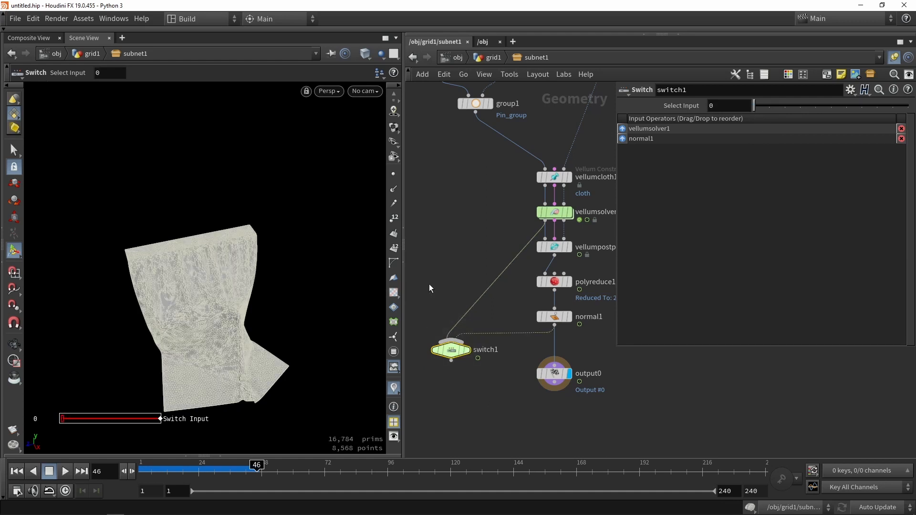
# - Delete switch1 and return to the grid1 network
pyautogui.press('Delete')
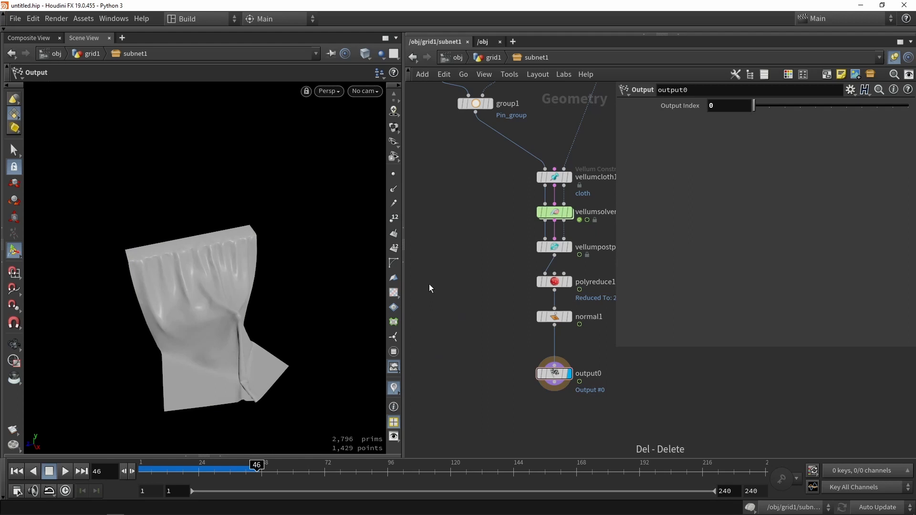
pyautogui.click(500, 57)
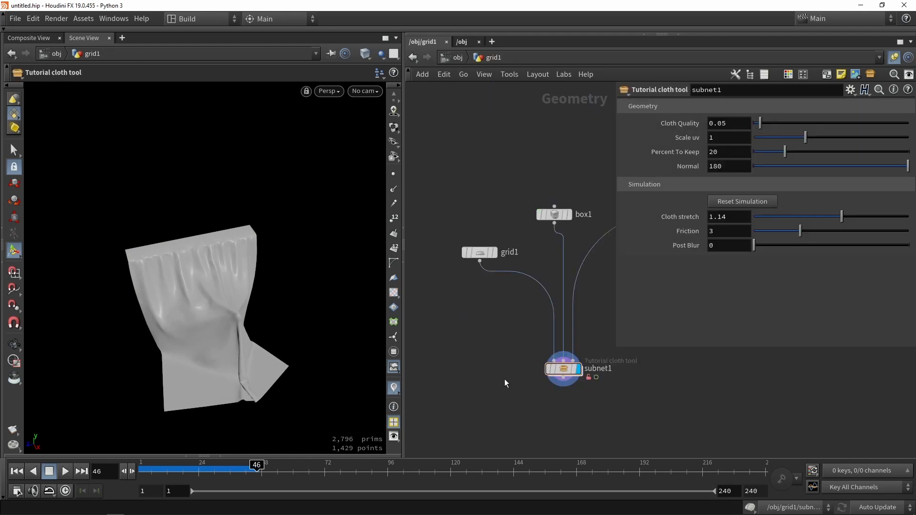
# - Examine the reduced cloth mesh from several angles in wireframe, ending in shaded display
pyautogui.hotkey('shift', 'w')
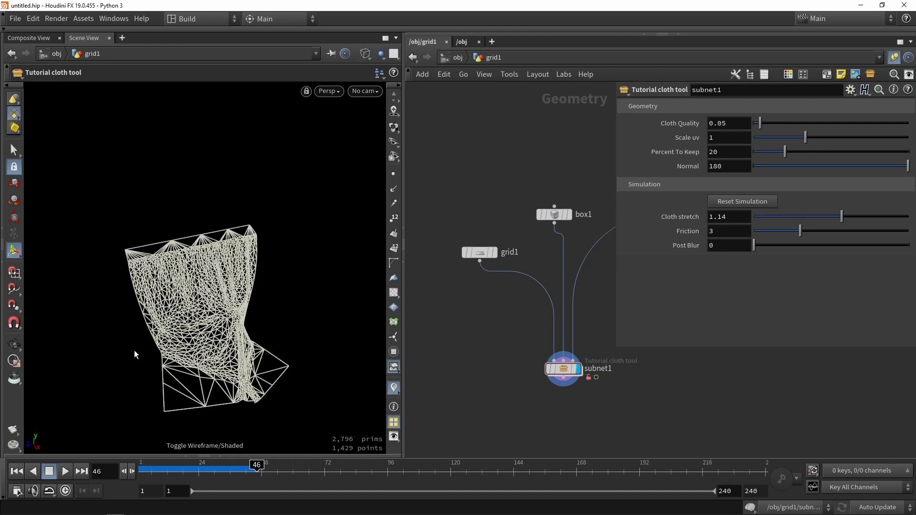
pyautogui.keyDown('alt'); pyautogui.moveTo(234, 329); pyautogui.dragTo(227, 357); pyautogui.keyUp('alt')
pyautogui.scroll(3, 227, 357)
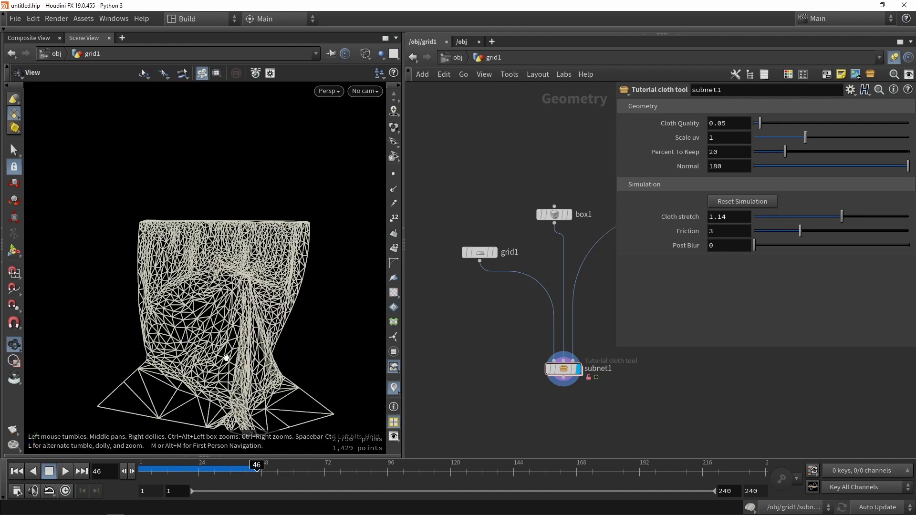
pyautogui.press('Return')
pyautogui.moveTo(219, 350)
pyautogui.keyDown('alt'); pyautogui.mouseDown()
pyautogui.moveTo(268, 336)
pyautogui.moveTo(259, 352)
pyautogui.moveTo(282, 348)
pyautogui.moveTo(234, 354)
pyautogui.mouseUp(); pyautogui.keyUp('alt')
pyautogui.hotkey('shift', 'w')
pyautogui.press('Escape')
pyautogui.press('Return')
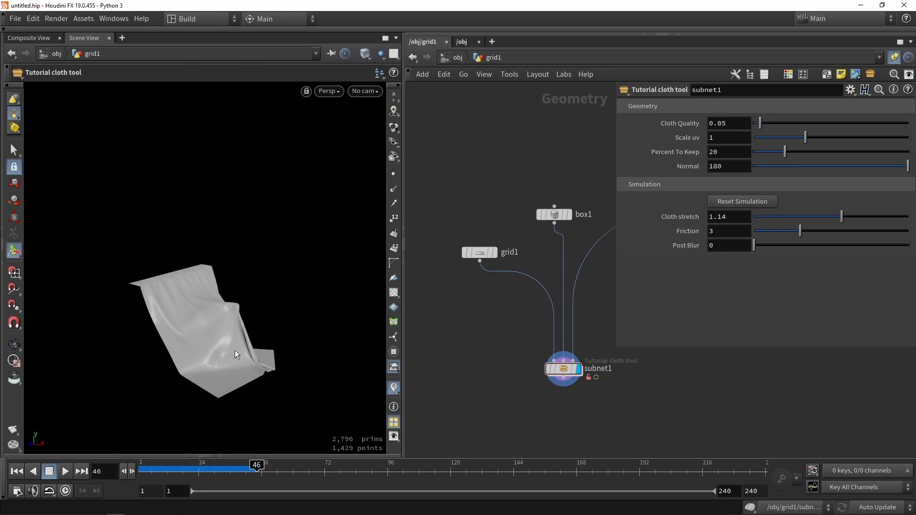